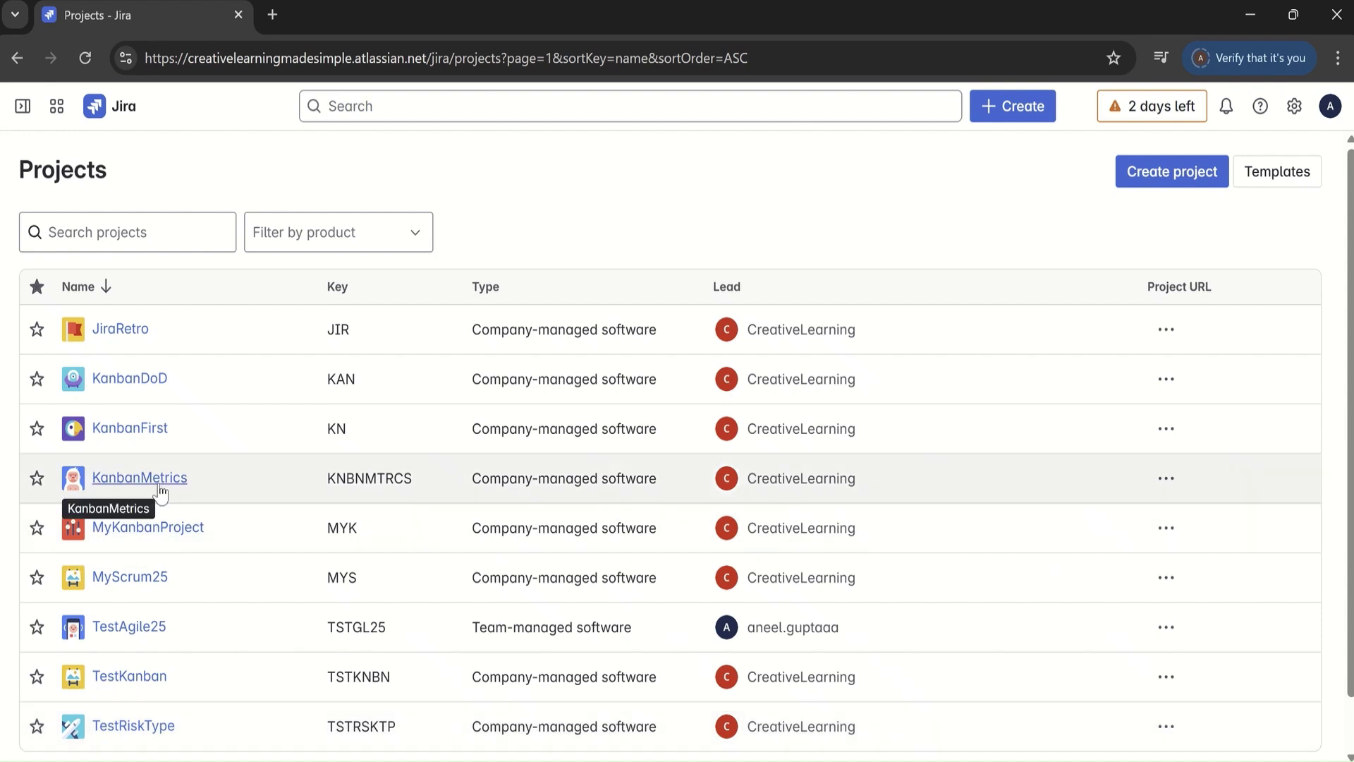
# Step: Open the KanbanMetrics project and browse its full list of work items
pyautogui.click(159, 486)
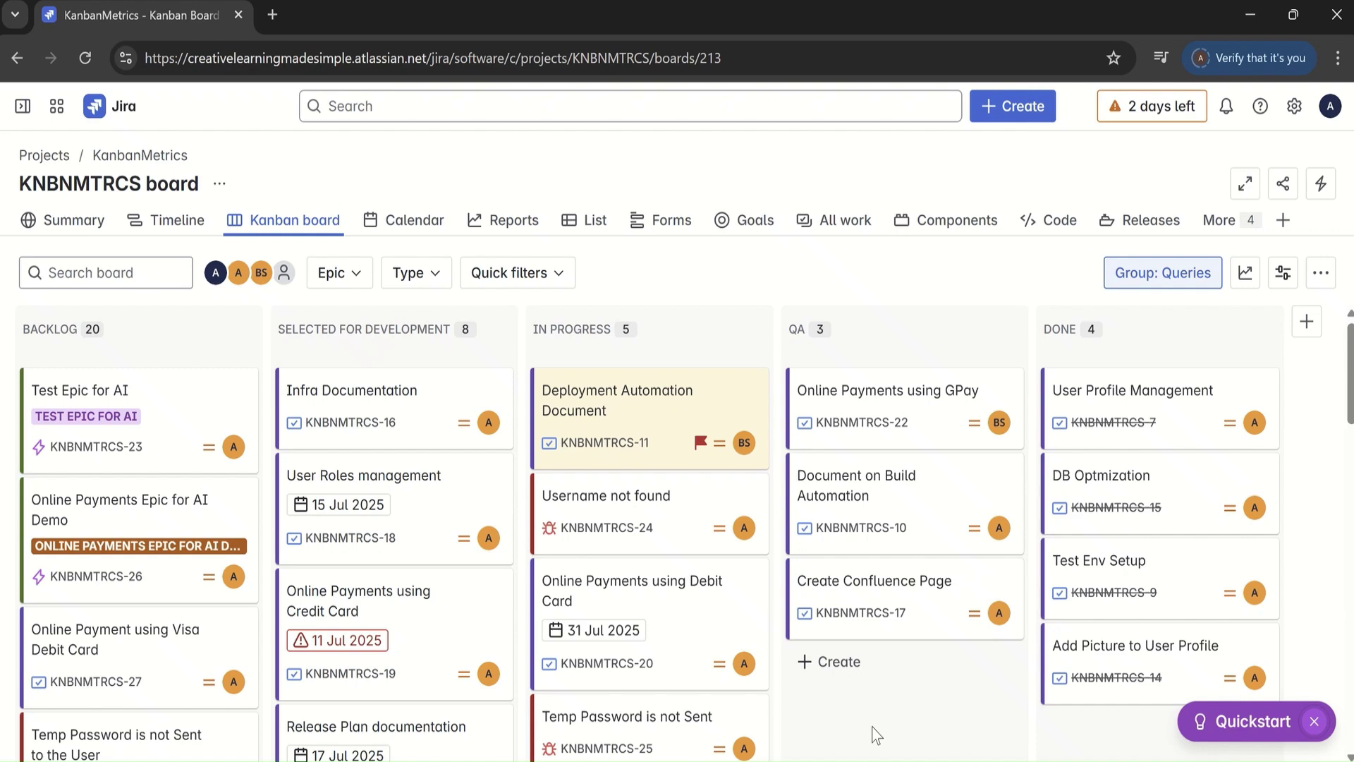
pyautogui.moveTo(23, 106)
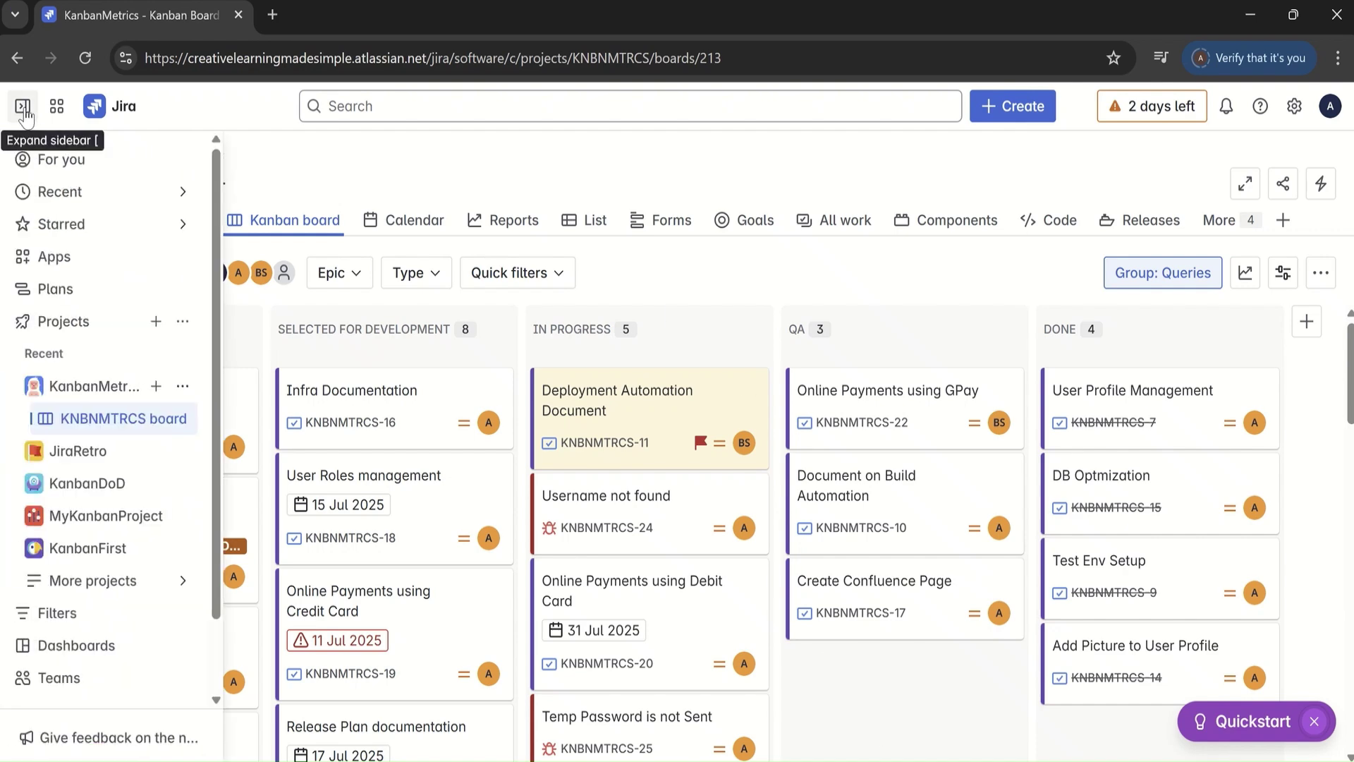
pyautogui.click(23, 109)
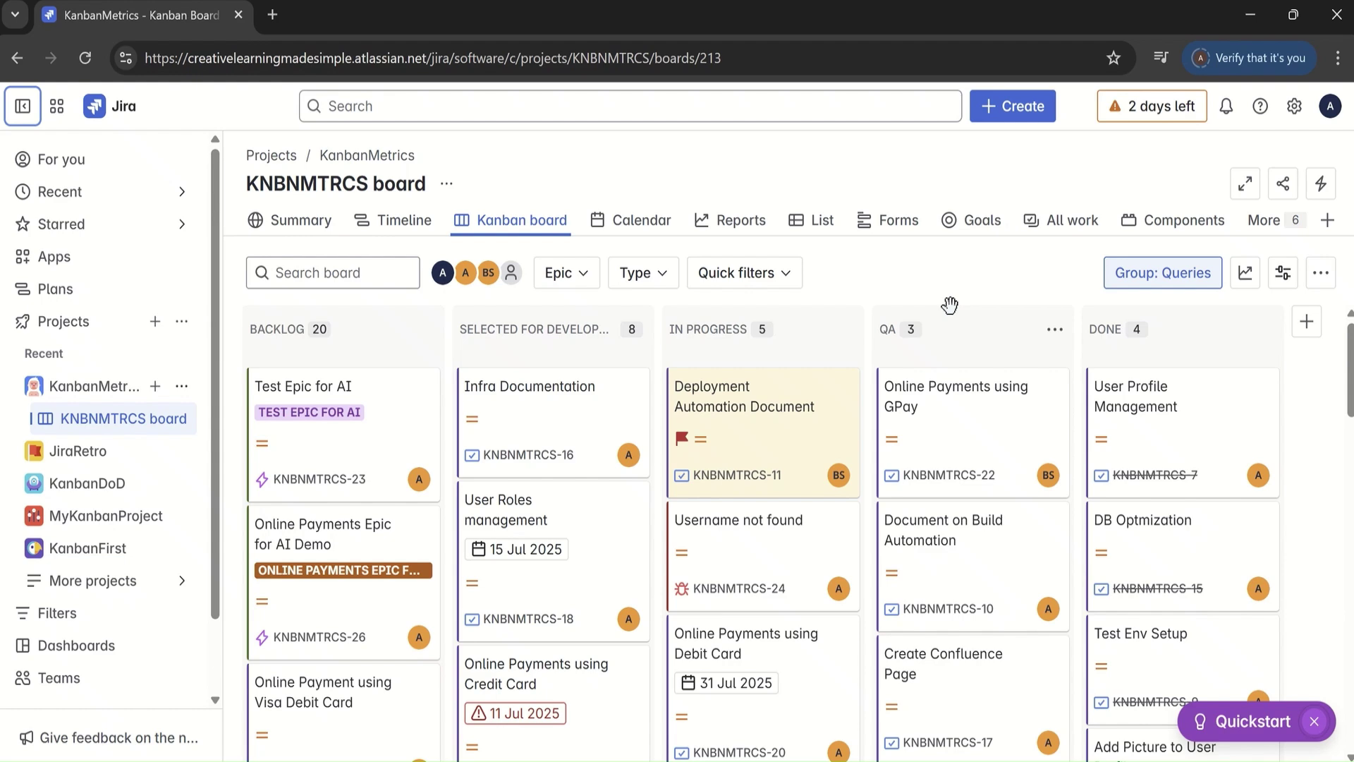
pyautogui.click(1066, 224)
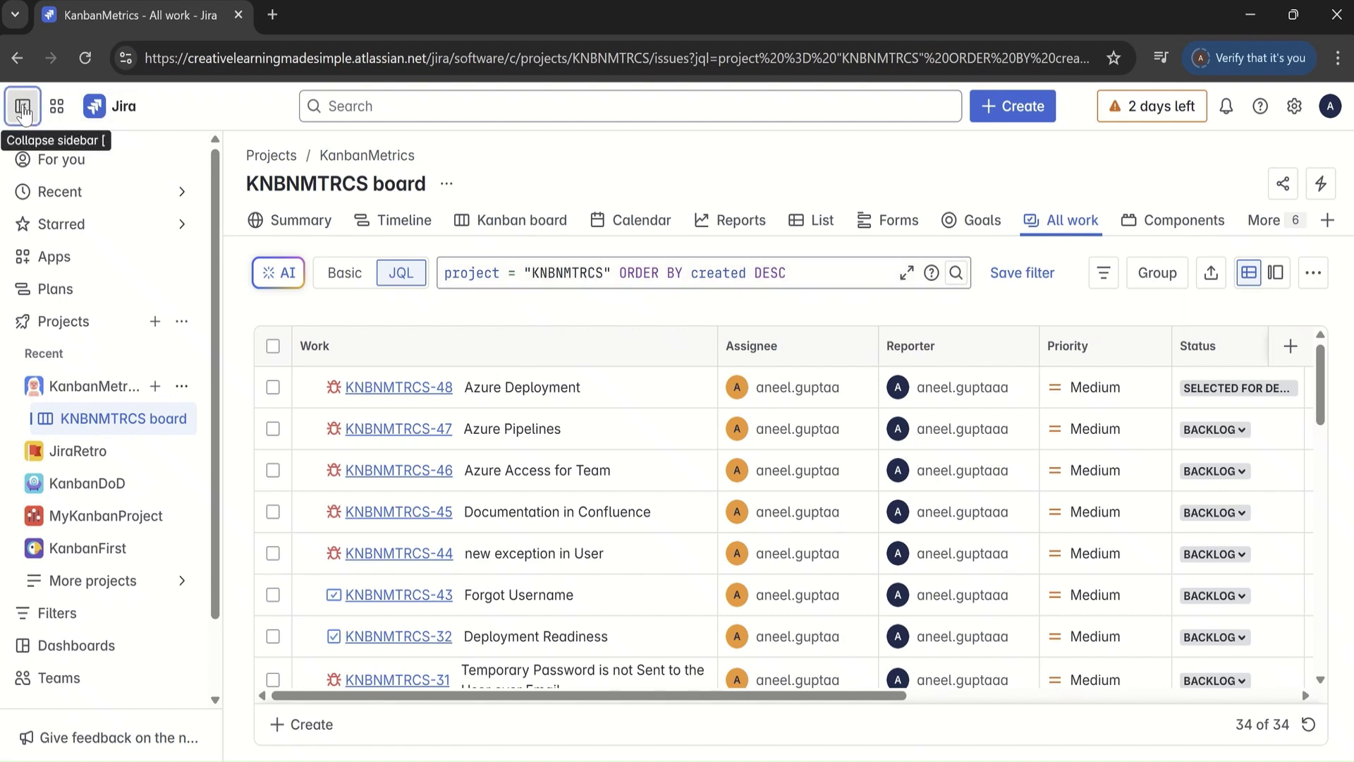
pyautogui.click(22, 107)
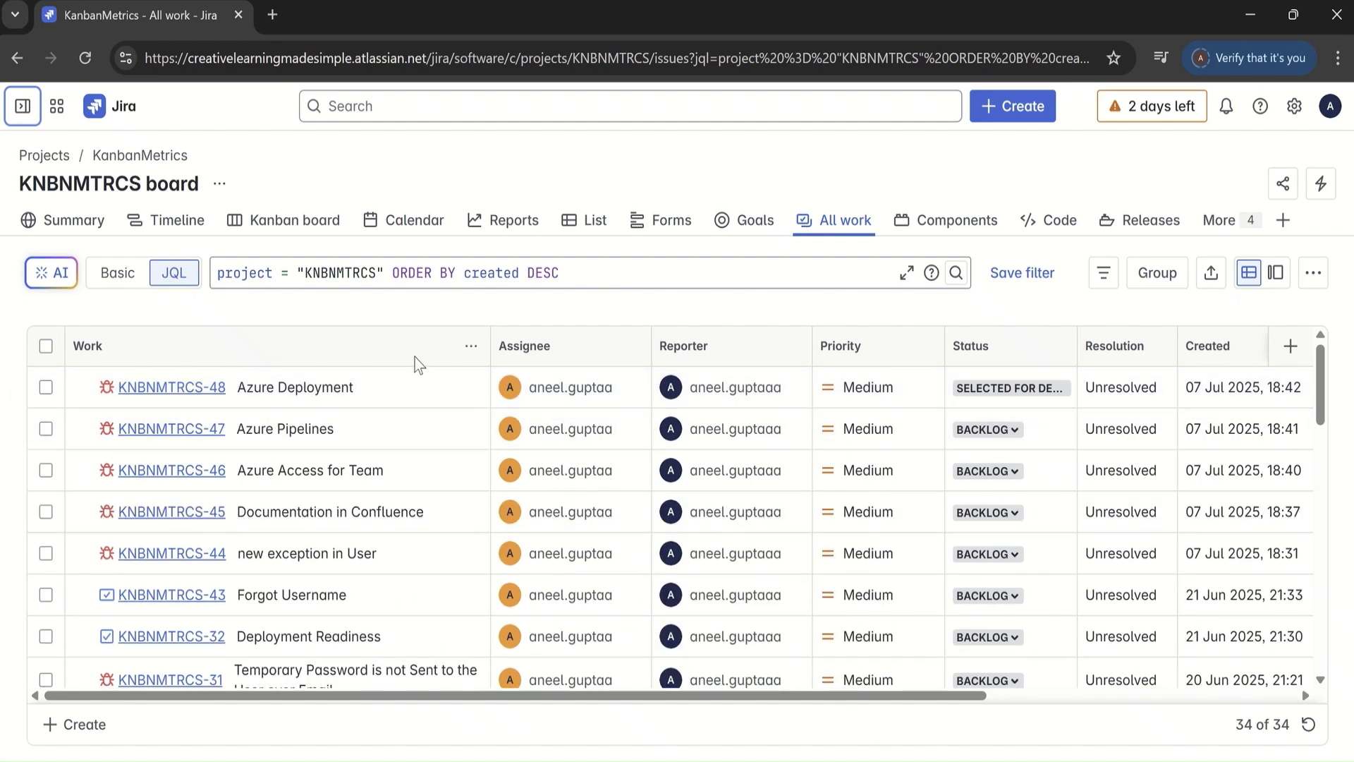
pyautogui.moveTo(1323, 409); pyautogui.dragTo(1323, 642)
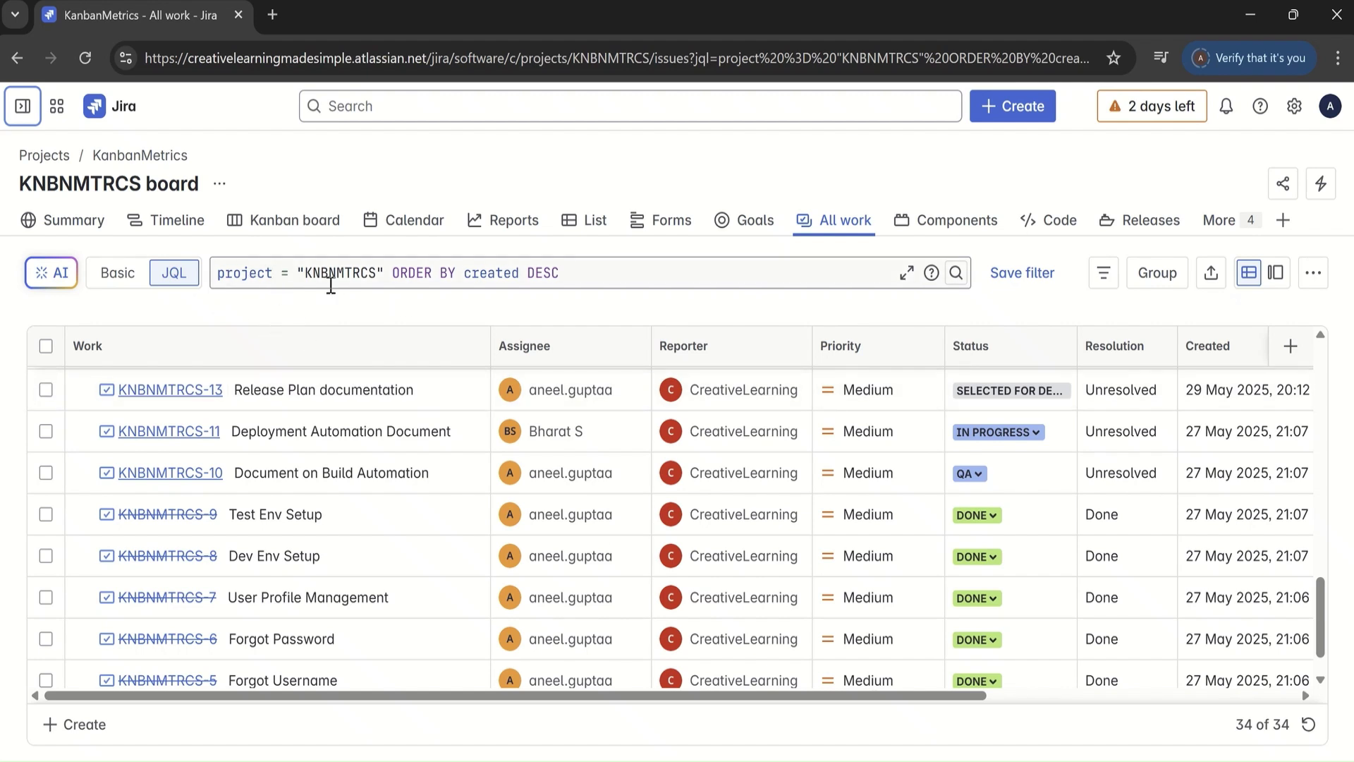
pyautogui.moveTo(1323, 617); pyautogui.dragTo(1325, 365)
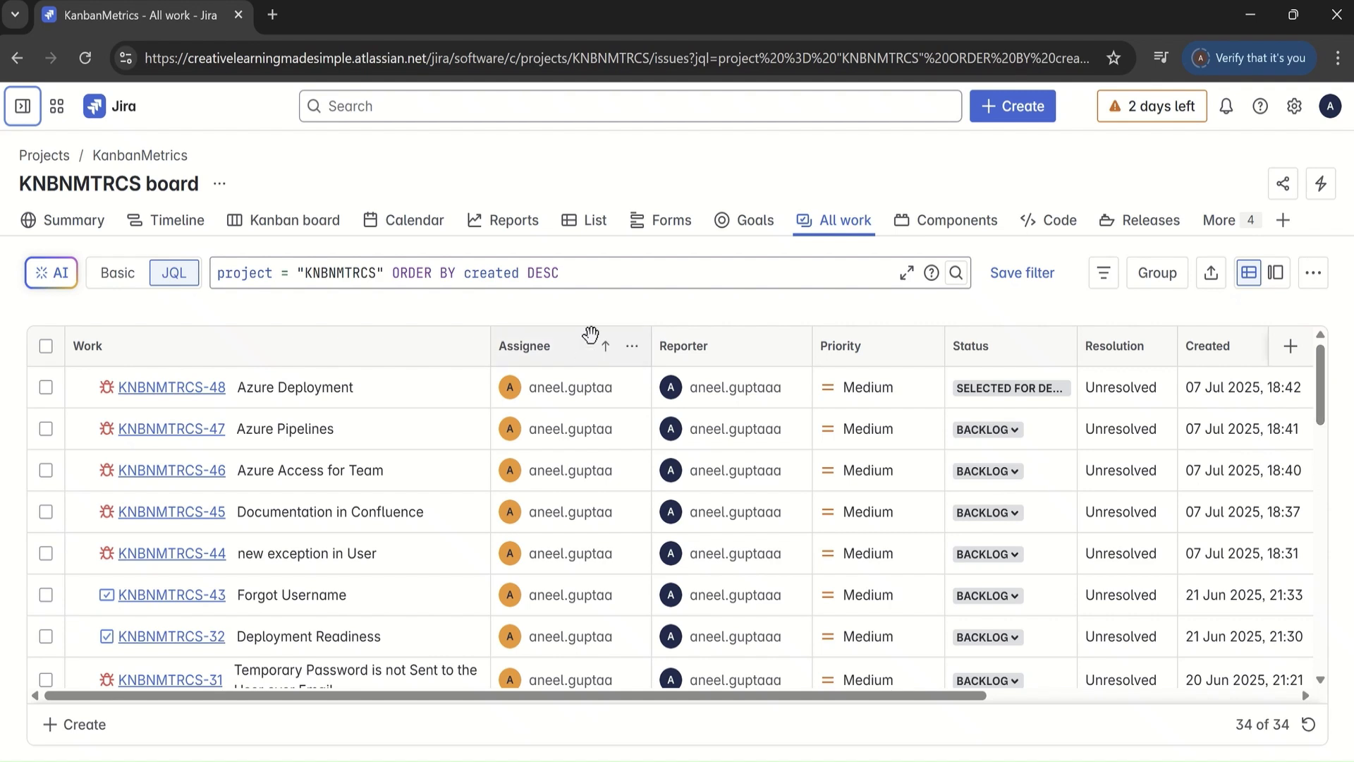
# Step: Add an "and assignee =" condition with the team member's user name to the JQL query and run it
pyautogui.click(396, 277)
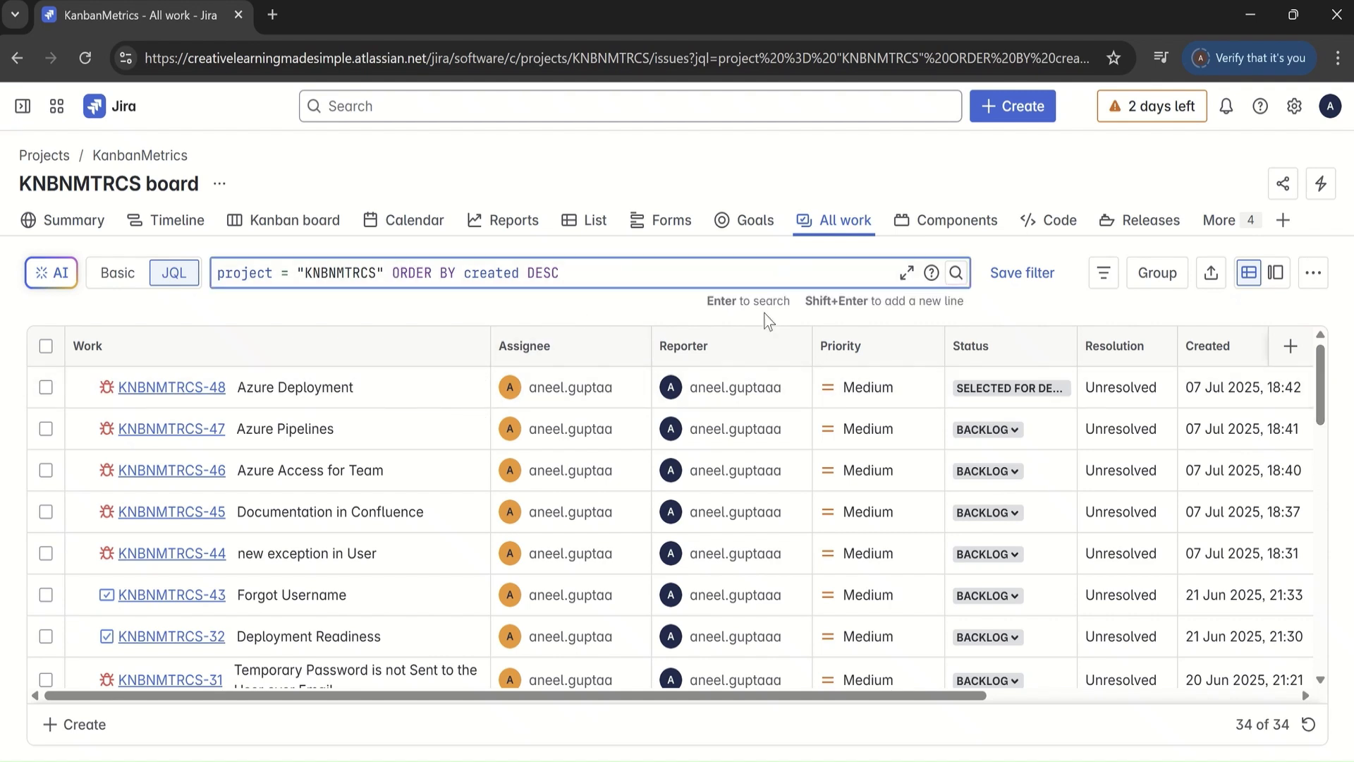
pyautogui.write('and ')
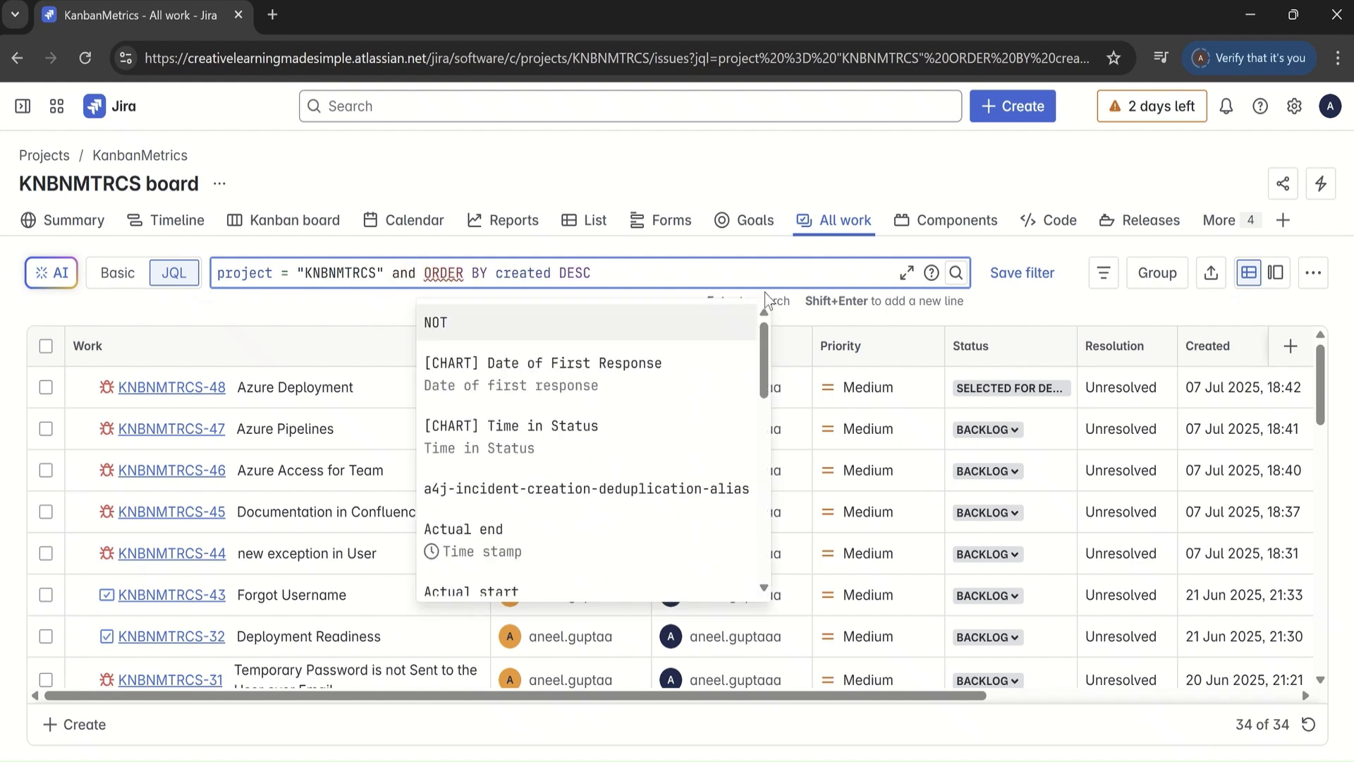
pyautogui.write('assignee')
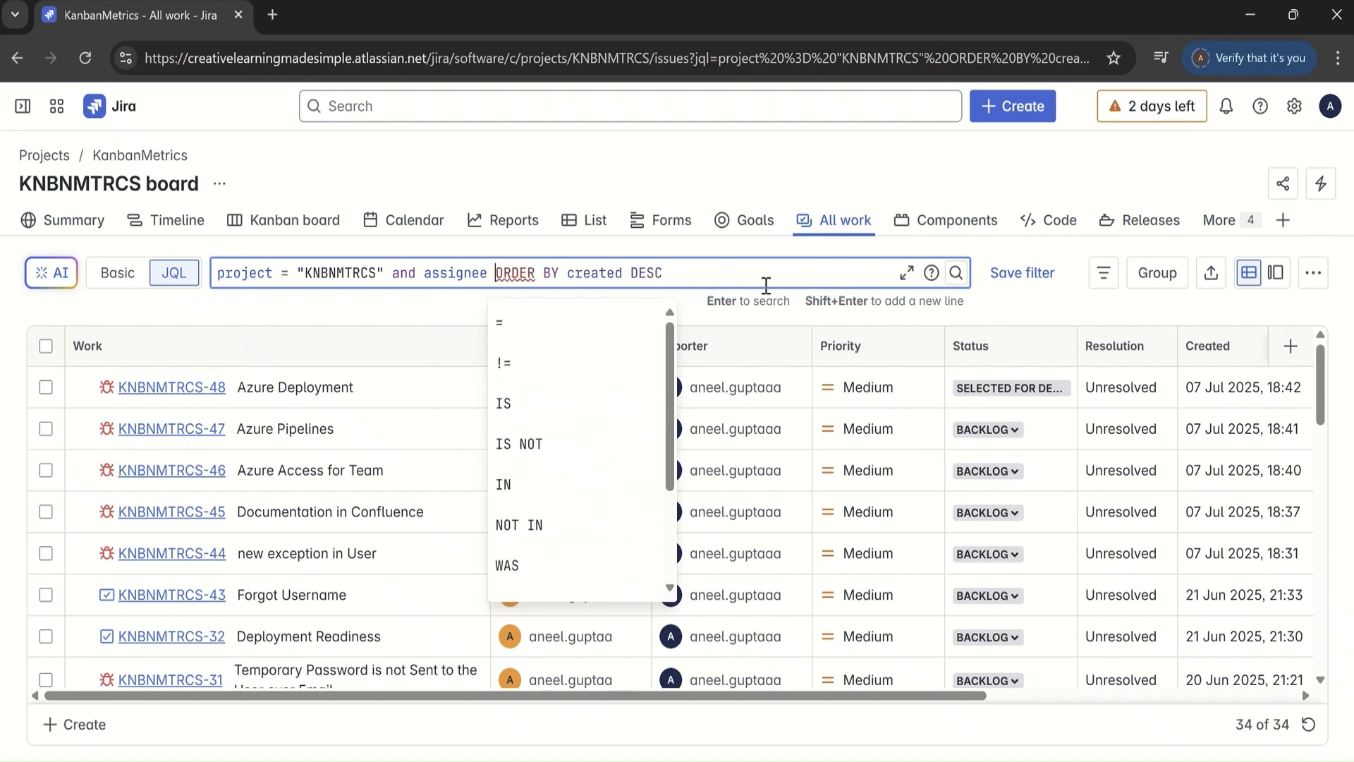
pyautogui.write(' = ')
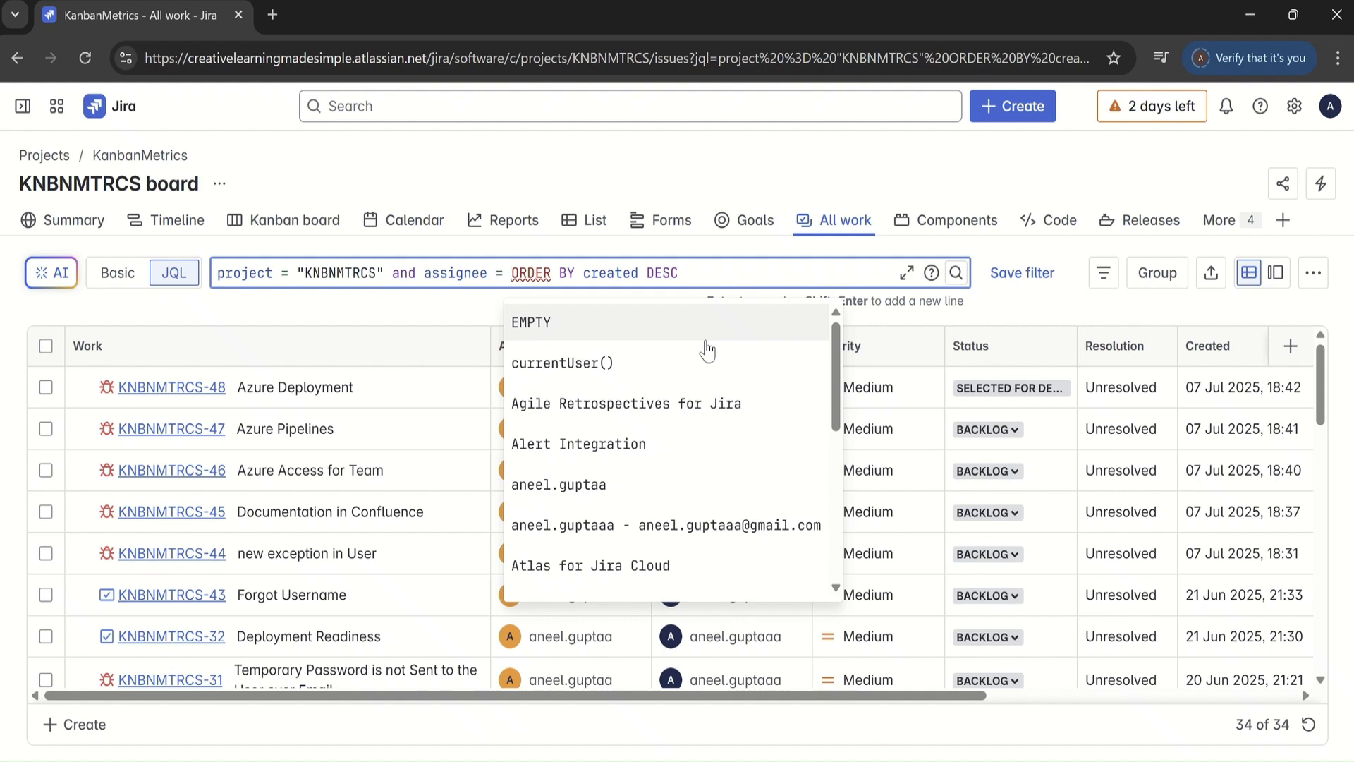
pyautogui.write("'aneel")
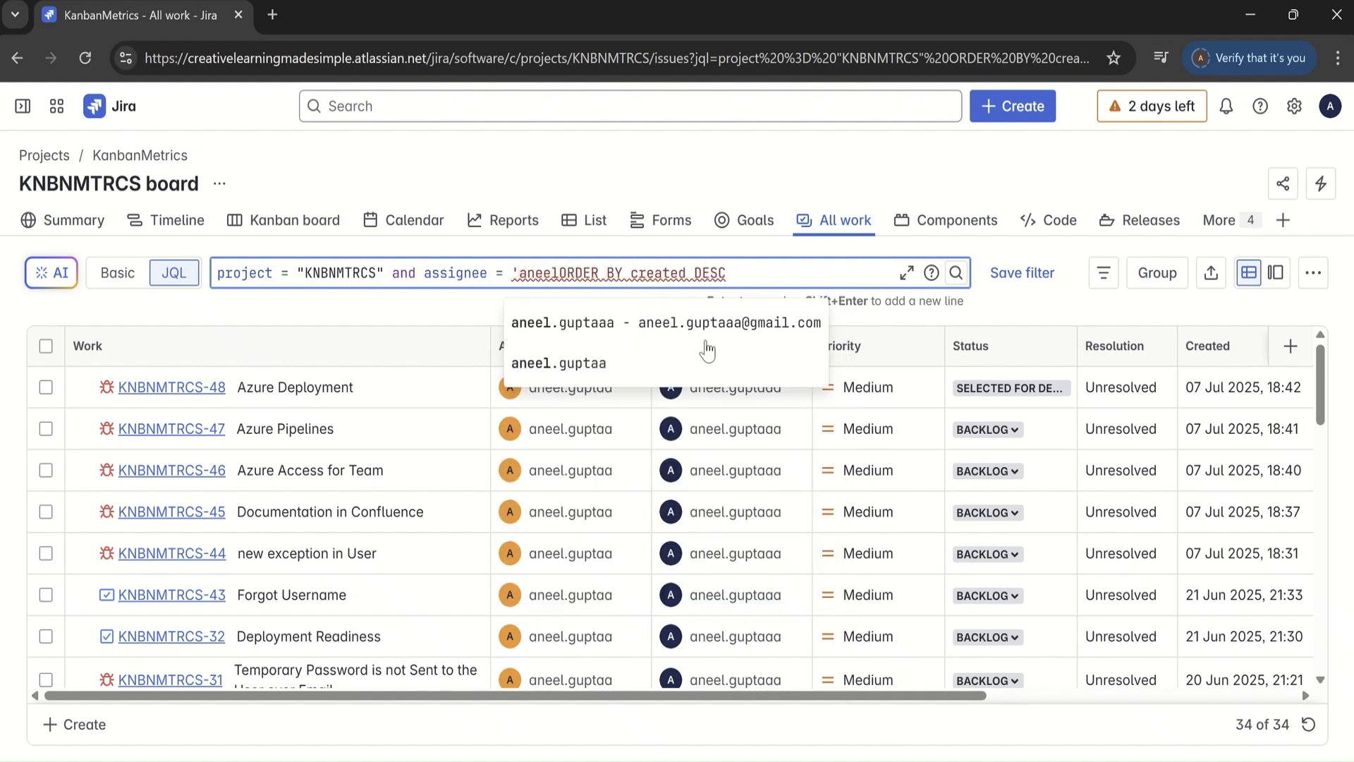
pyautogui.click(573, 372)
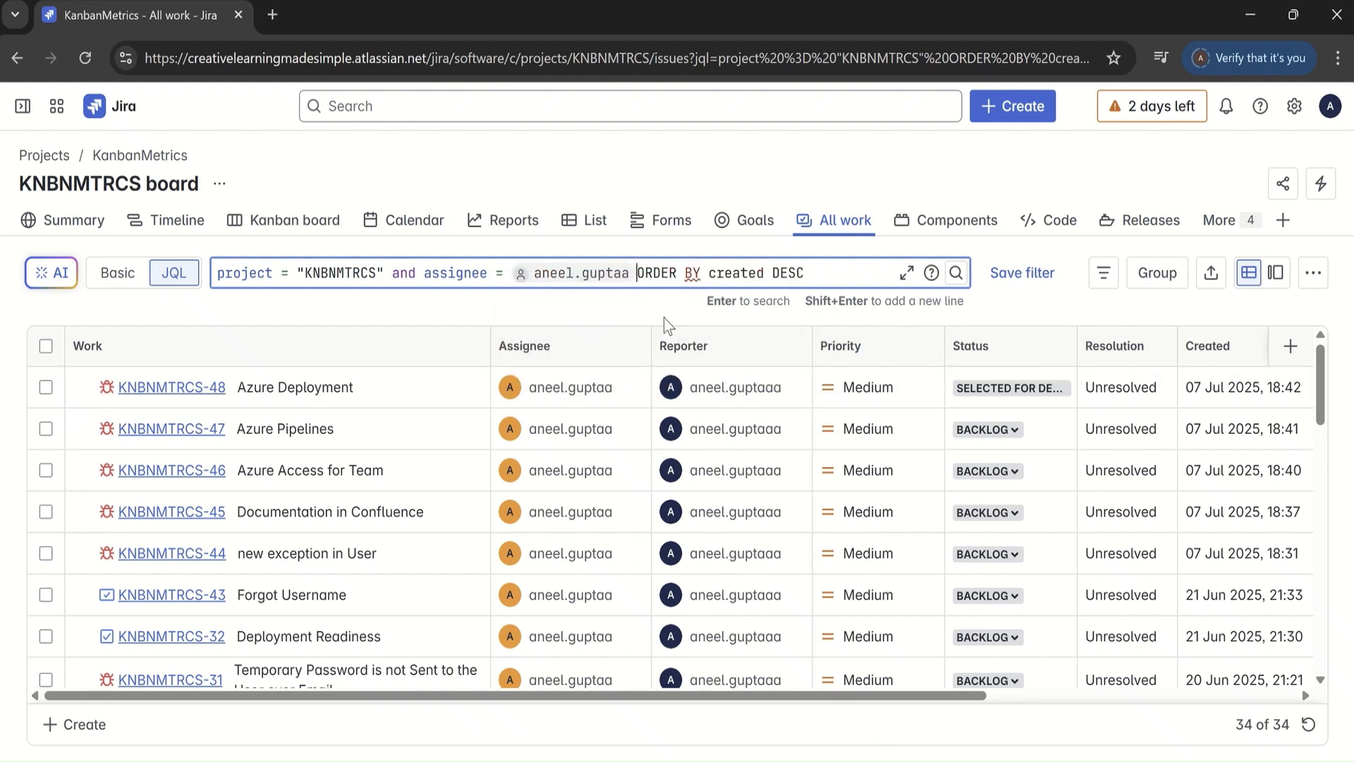
pyautogui.click(956, 272)
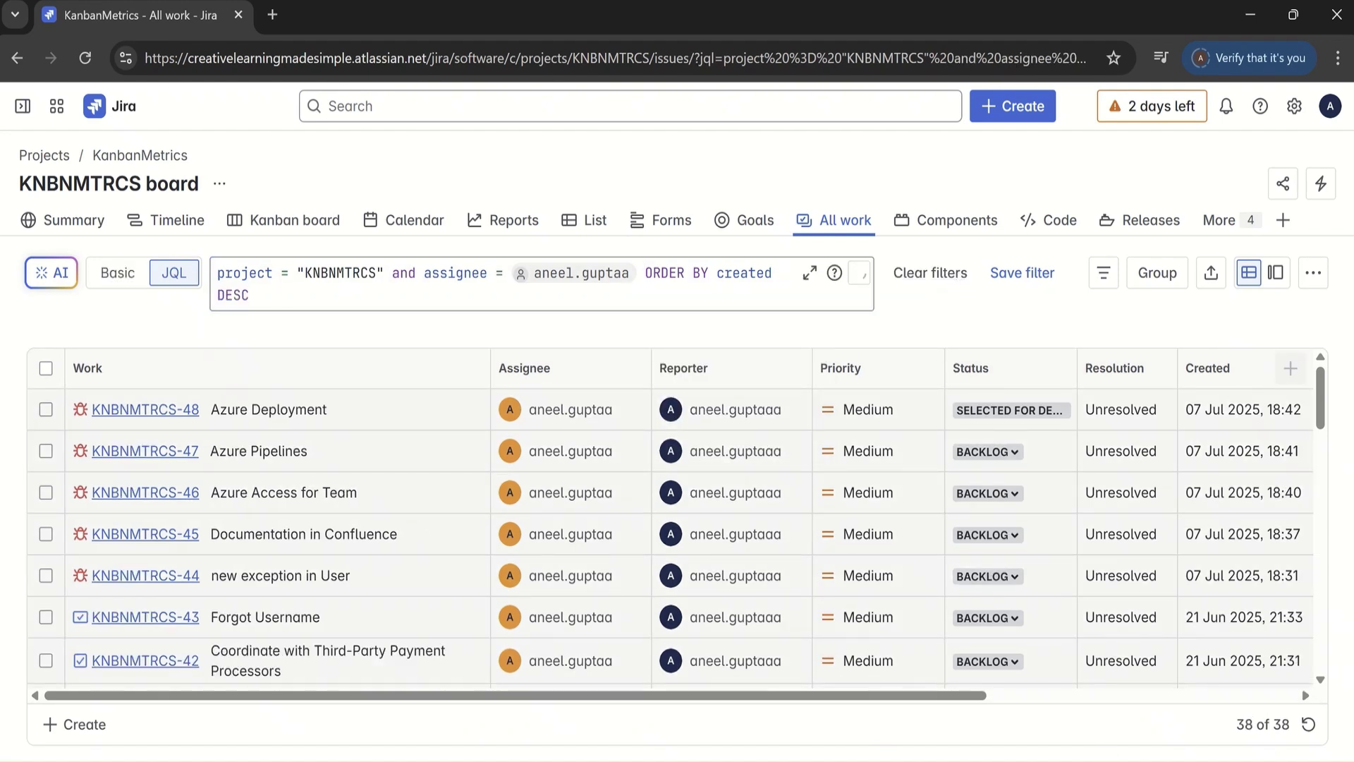
# Step: Extend the JQL query with "and status != Done" before the ORDER BY clause and run it
pyautogui.moveTo(1321, 417); pyautogui.dragTo(1328, 668)
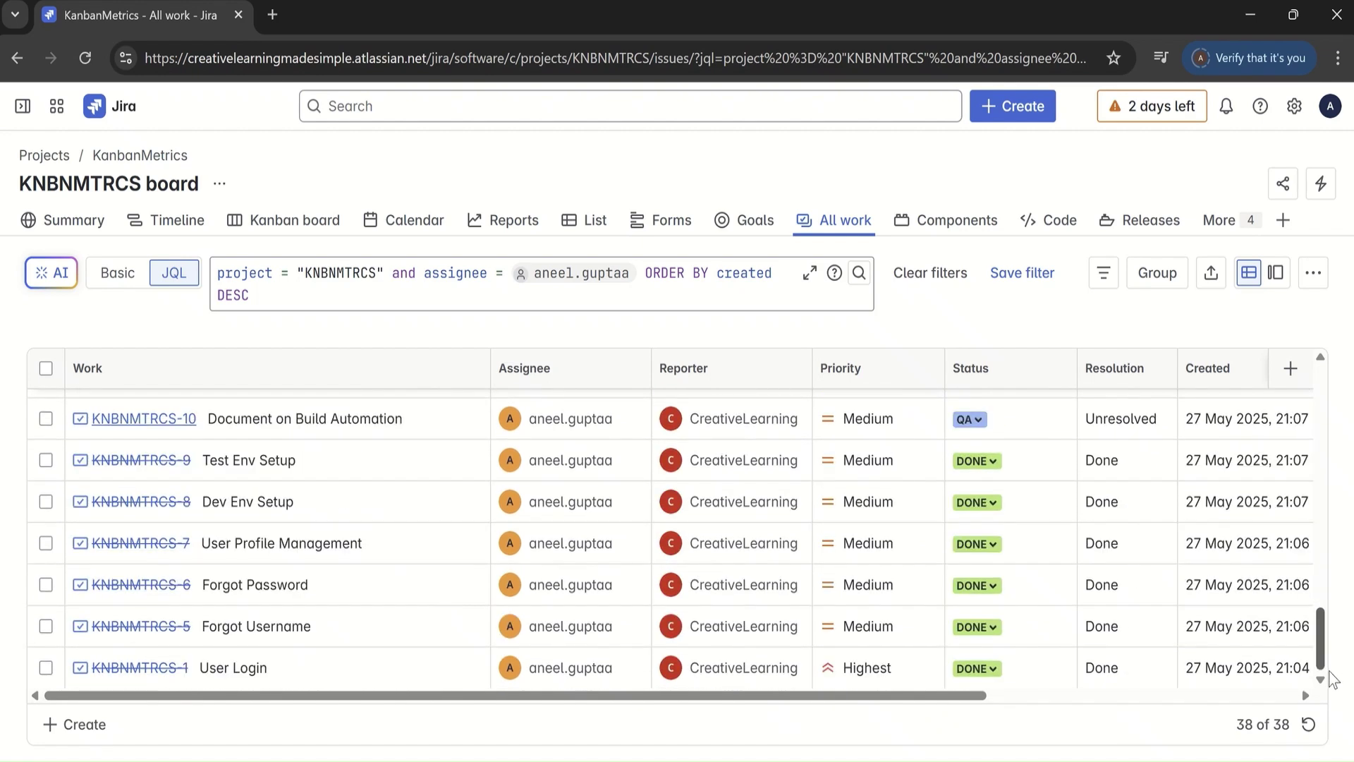
pyautogui.moveTo(1329, 660); pyautogui.dragTo(1333, 499)
pyautogui.click(1322, 455)
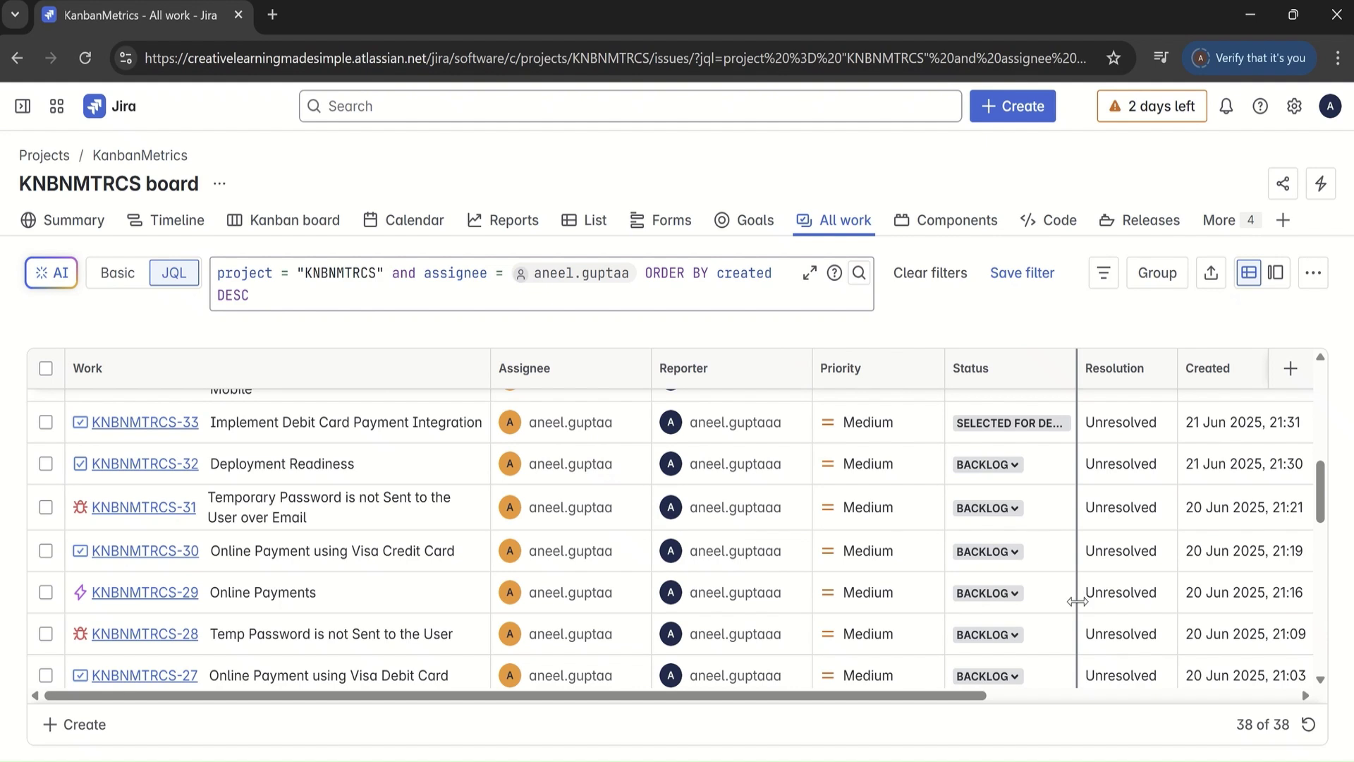
pyautogui.click(644, 274)
pyautogui.click(666, 322)
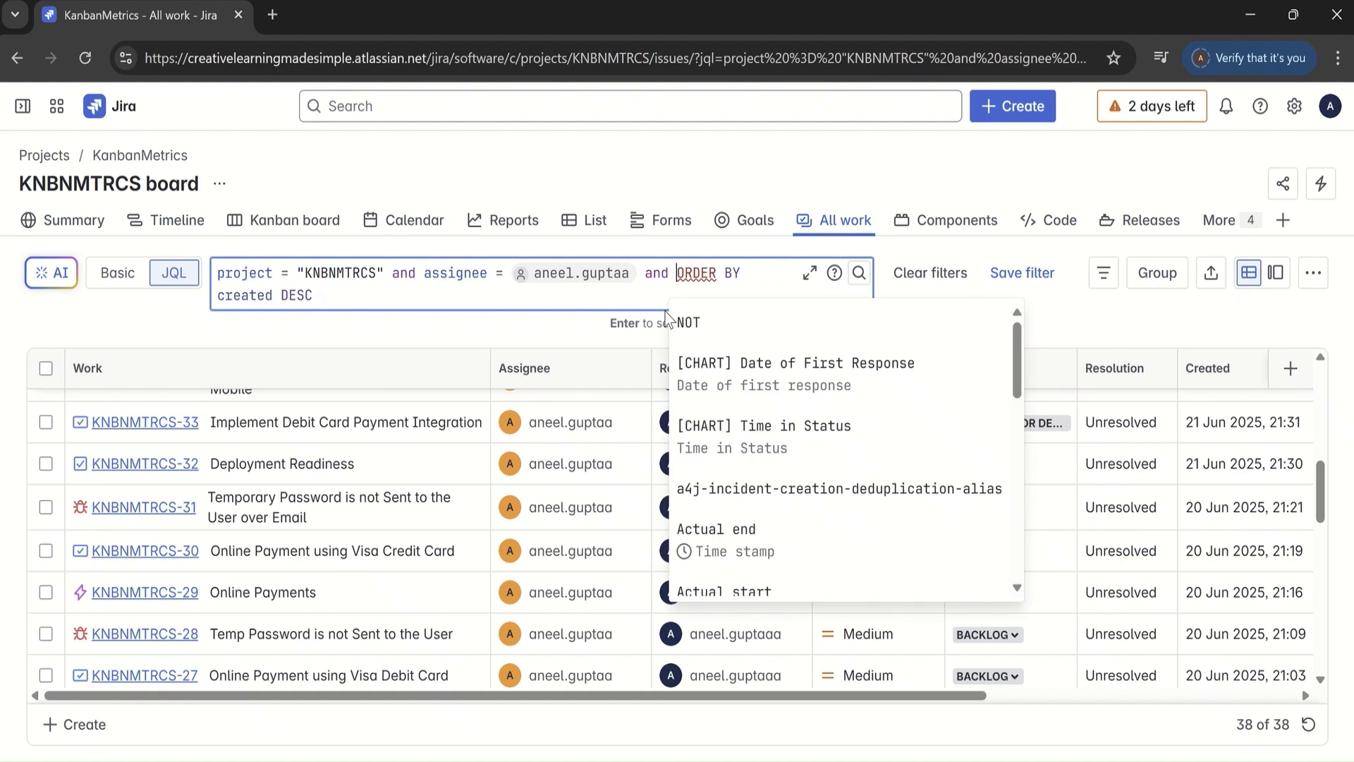
pyautogui.write('status')
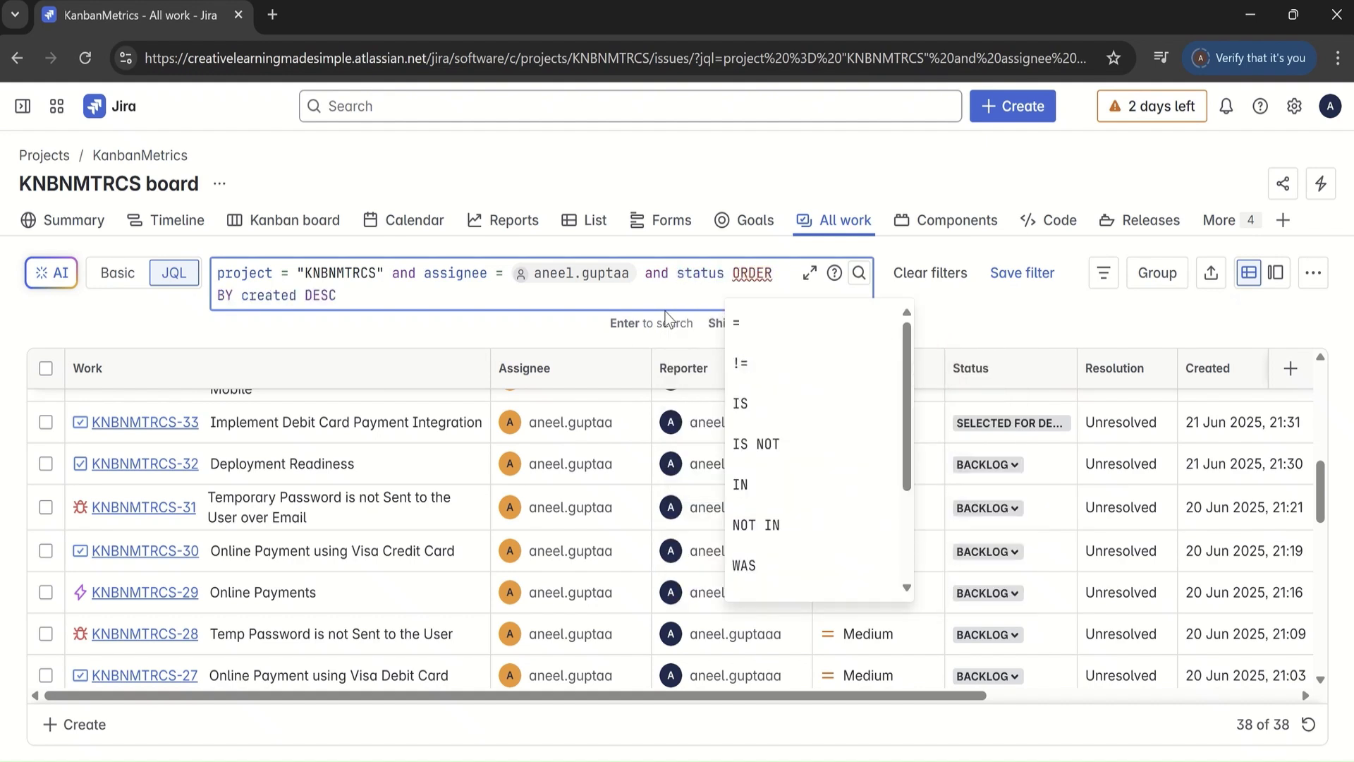
pyautogui.click(741, 365)
pyautogui.write("'")
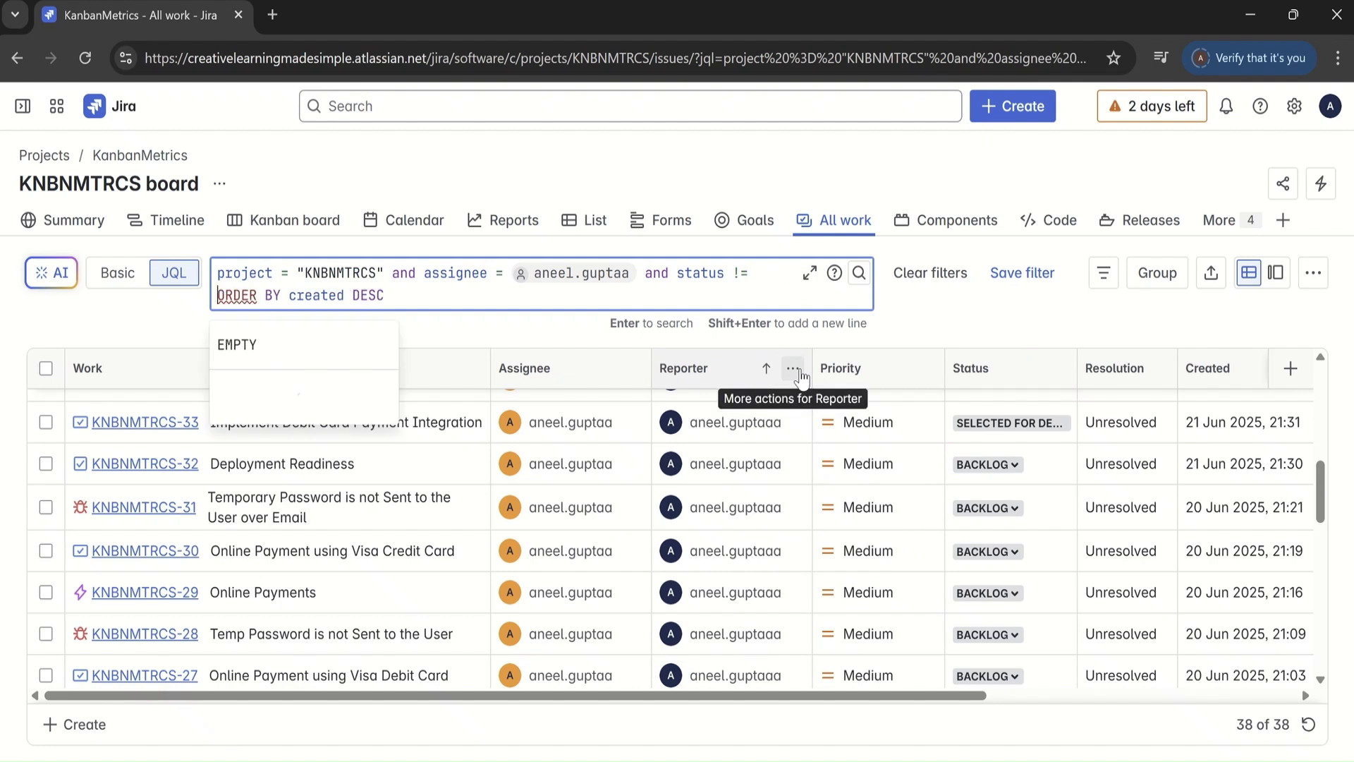
pyautogui.write("Done'")
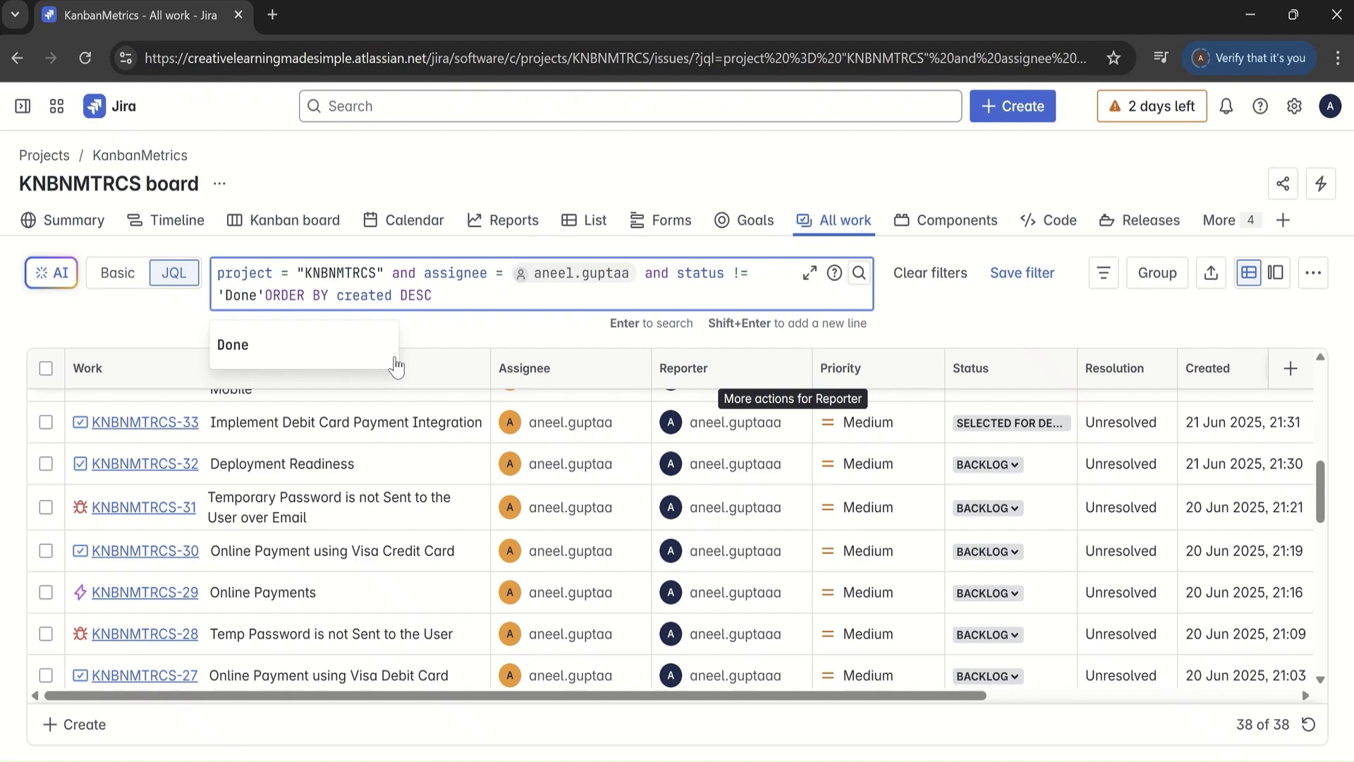
pyautogui.click(229, 345)
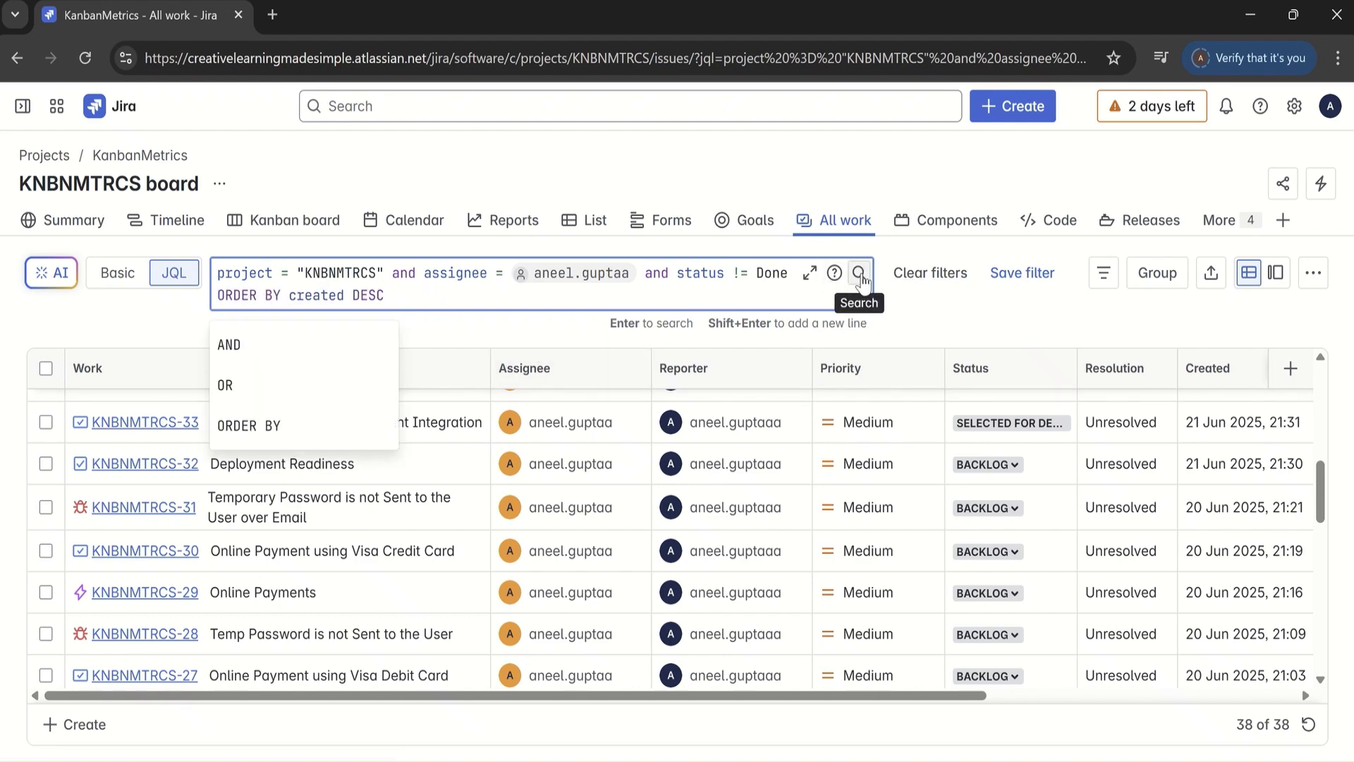
pyautogui.click(860, 275)
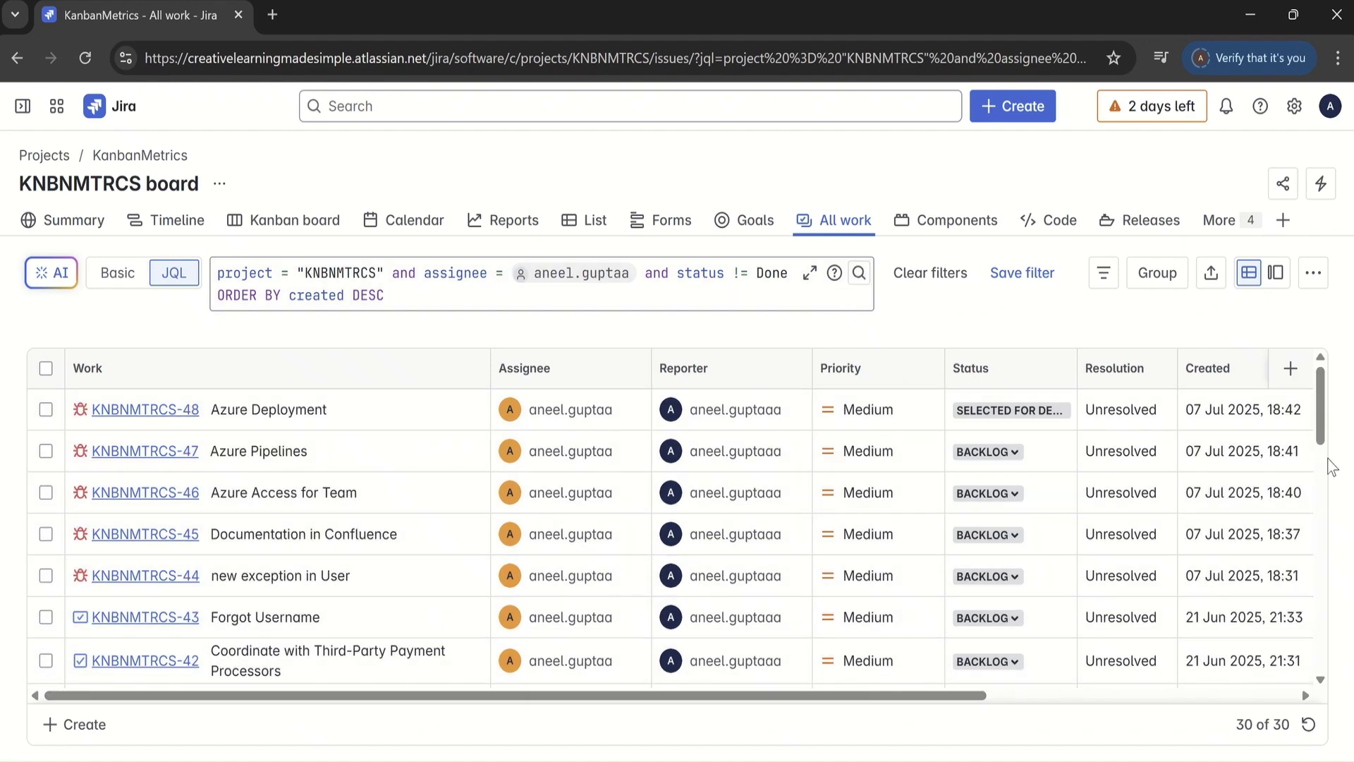
# Step: Start a bulk change on the filtered work items and select all of them for the operation
pyautogui.moveTo(1319, 423)
pyautogui.mouseDown()
pyautogui.moveTo(1320, 683)
pyautogui.moveTo(1318, 400)
pyautogui.mouseUp()
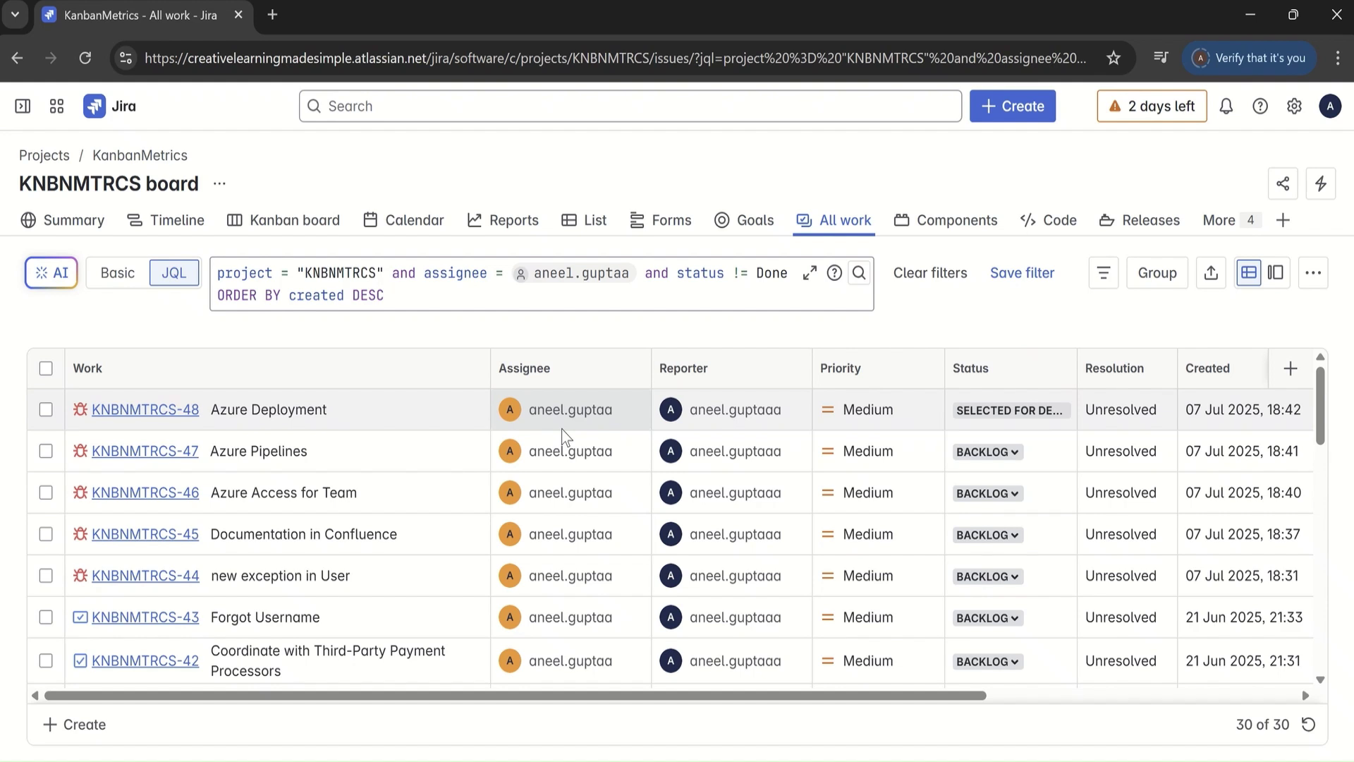
pyautogui.click(1320, 284)
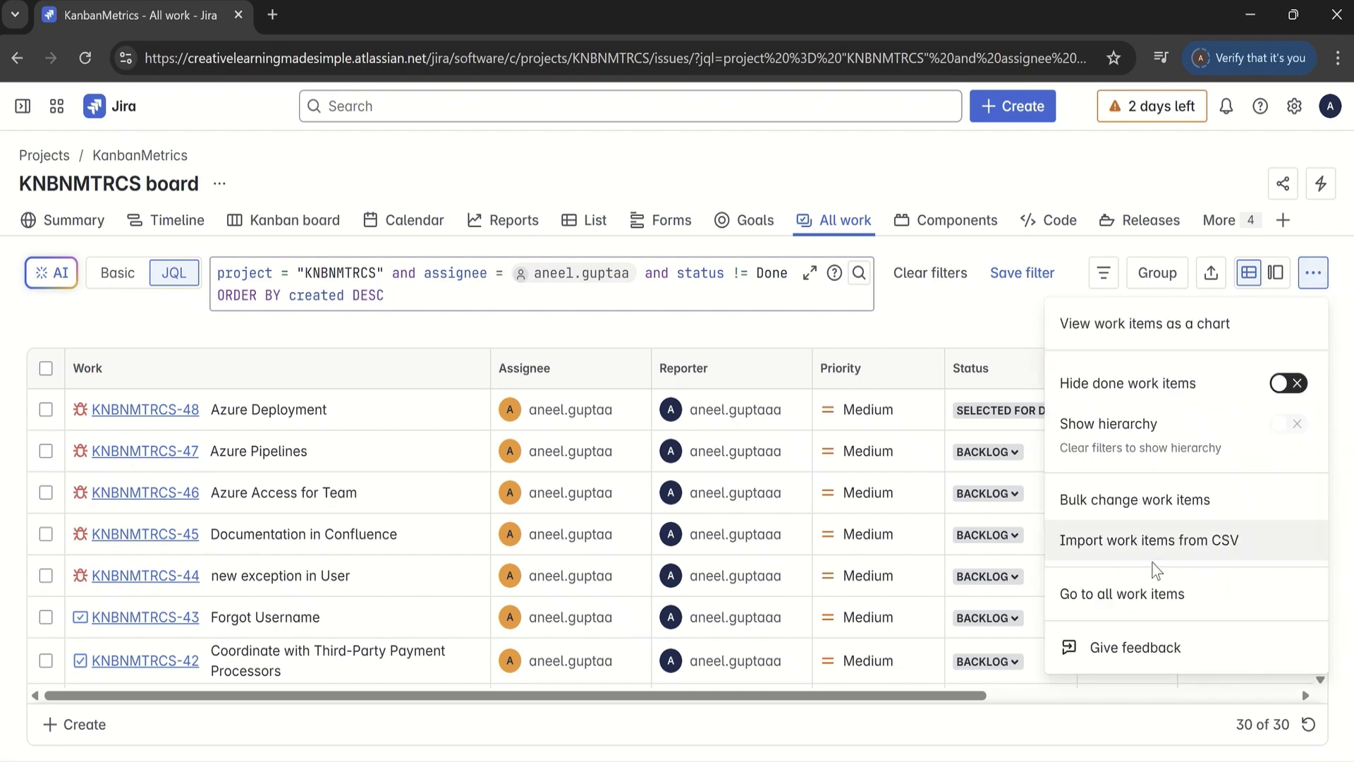
pyautogui.click(1134, 506)
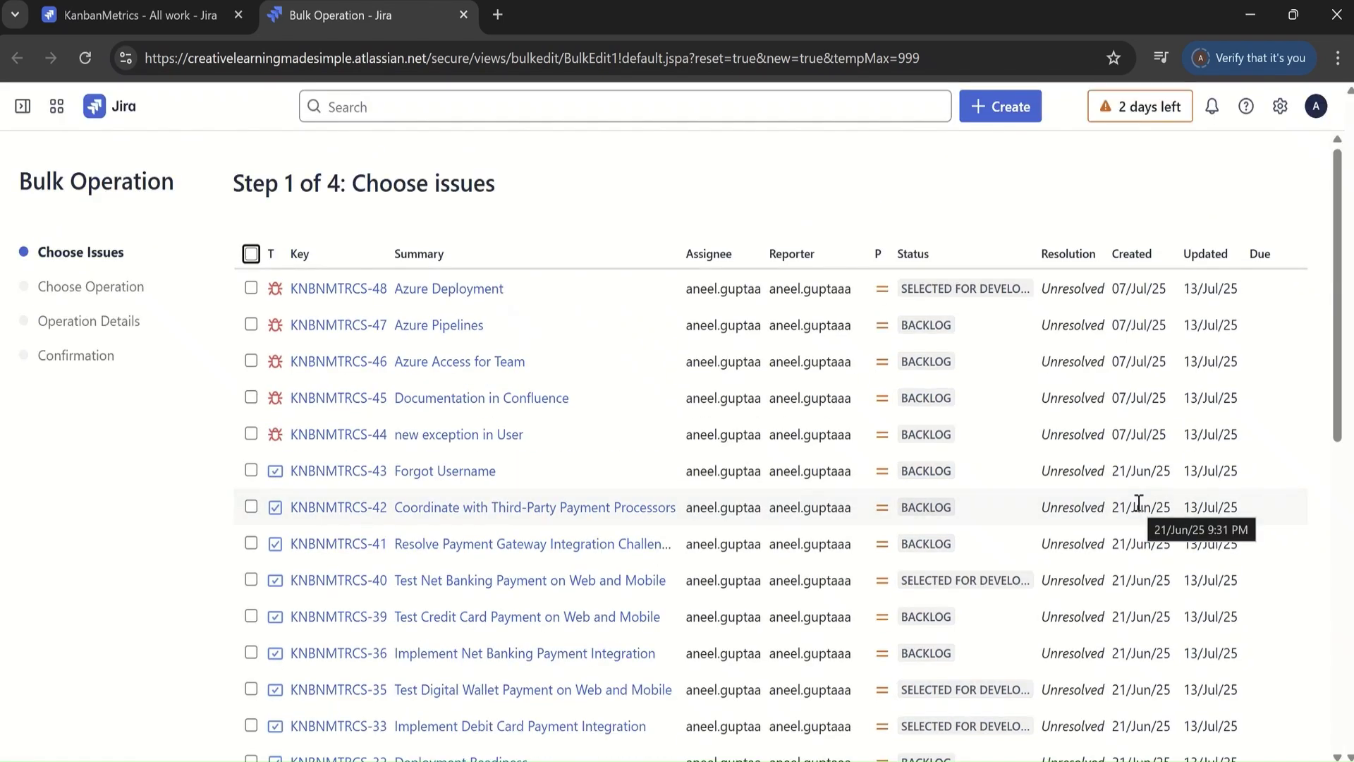
pyautogui.moveTo(1342, 420); pyautogui.dragTo(1347, 384)
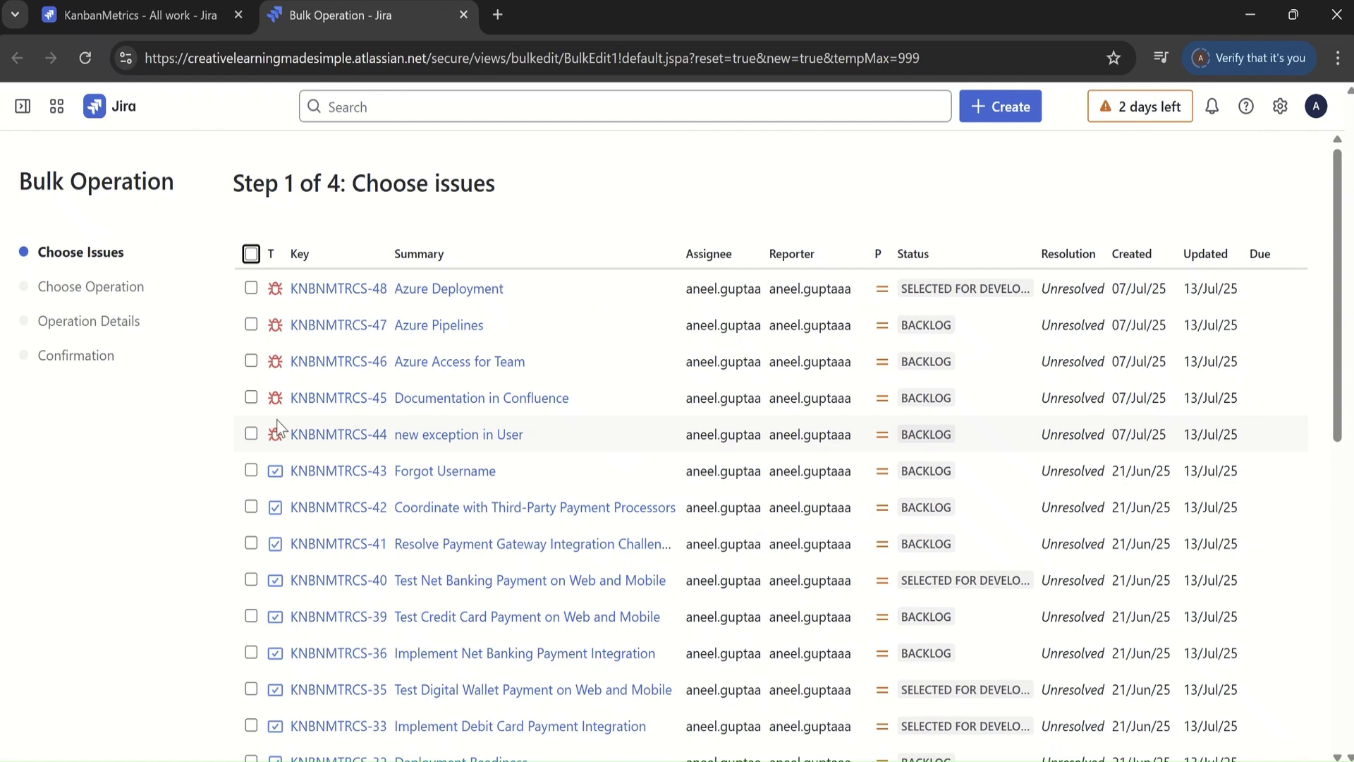
pyautogui.moveTo(1342, 436); pyautogui.dragTo(1334, 349)
pyautogui.click(251, 255)
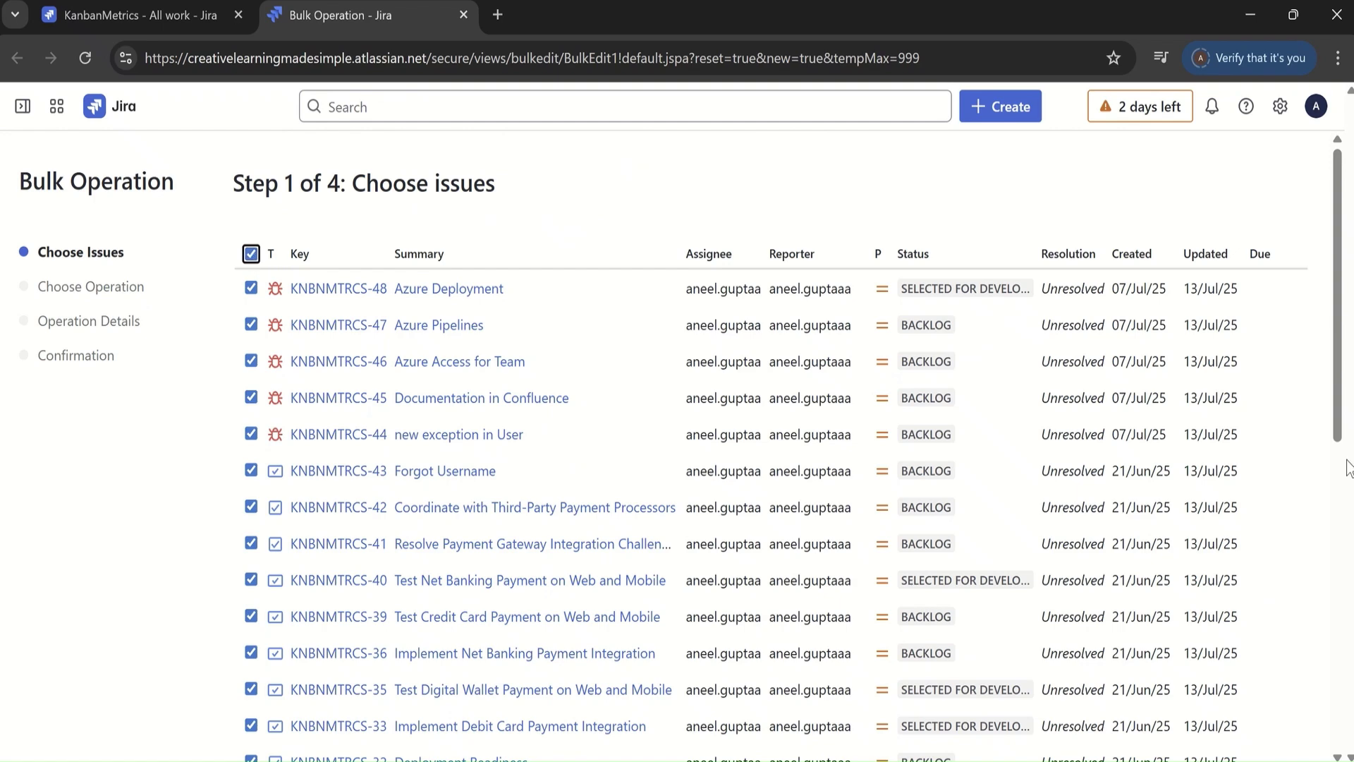
pyautogui.moveTo(1339, 429); pyautogui.dragTo(1339, 751)
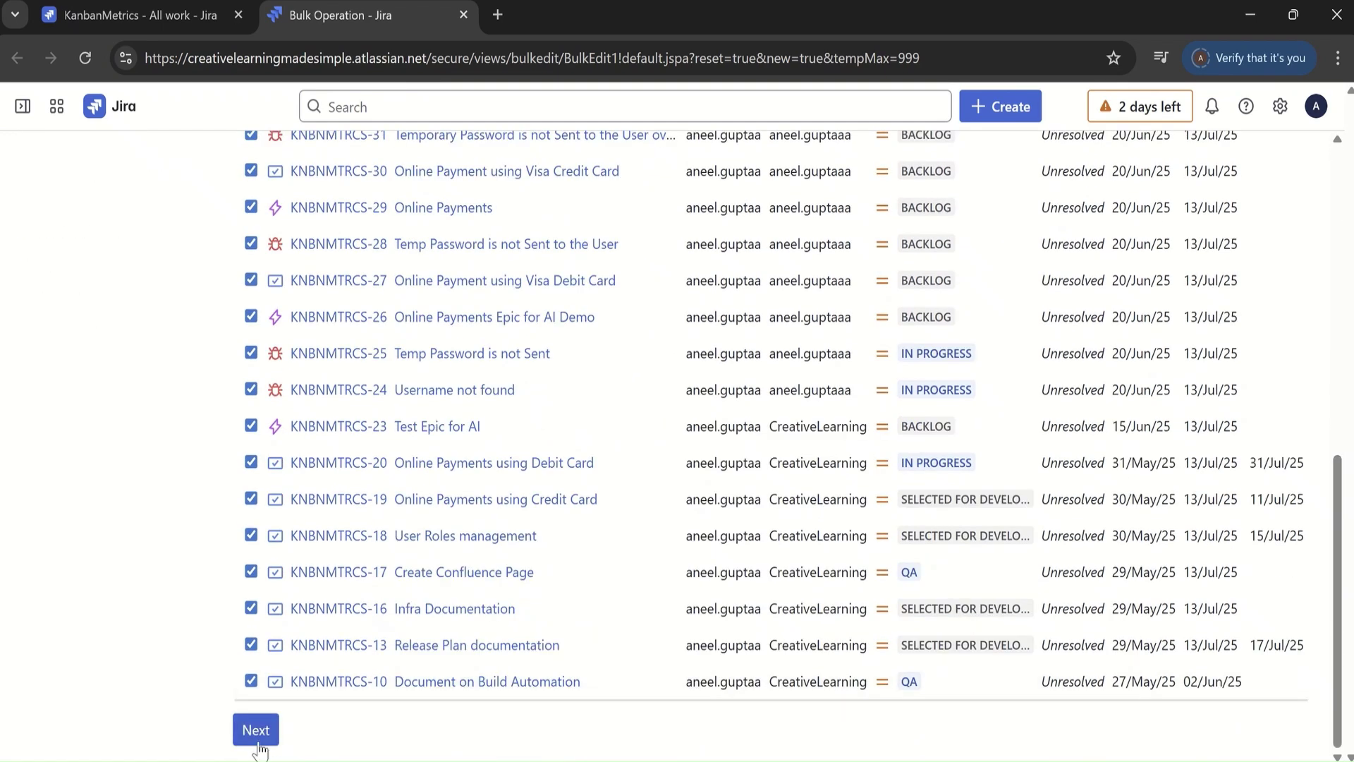
pyautogui.click(256, 730)
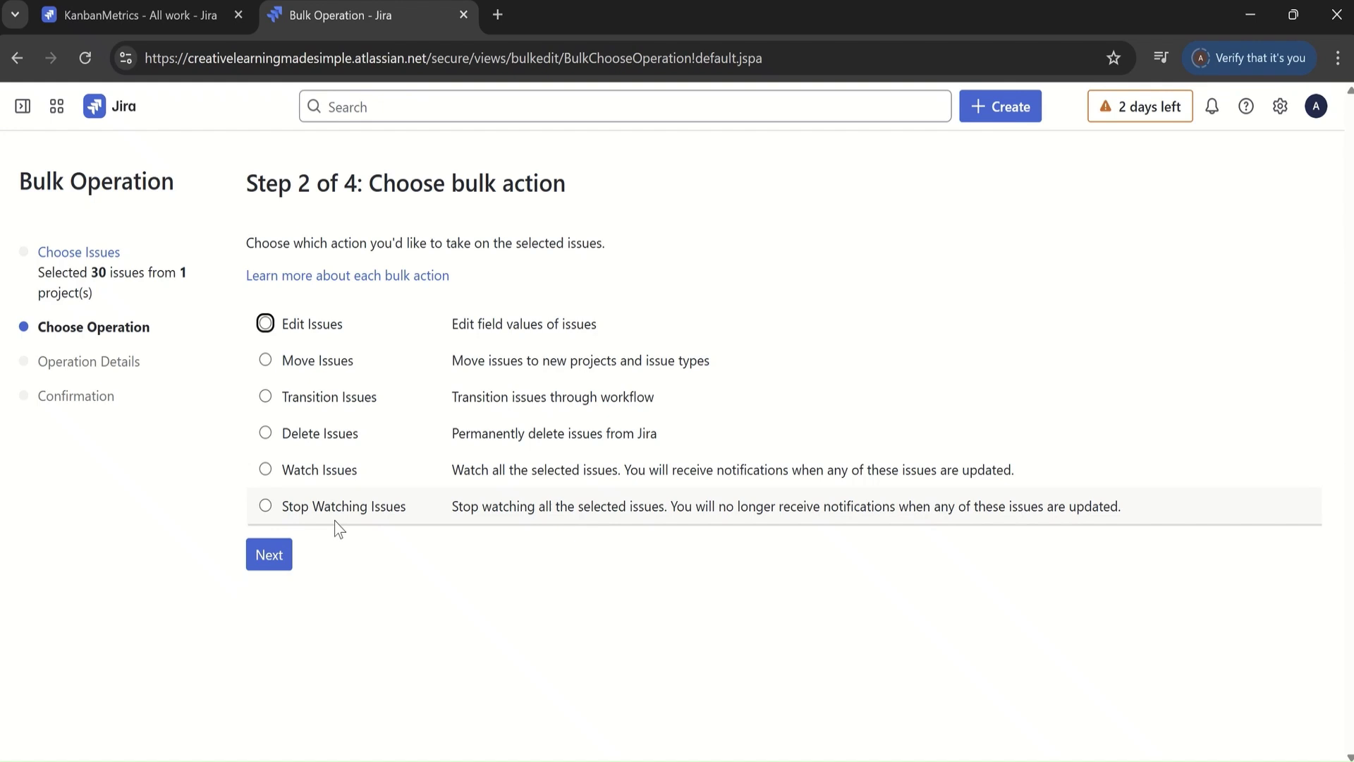
# Step: Choose Edit Issues as the bulk action and proceed to the operation details
pyautogui.click(265, 323)
pyautogui.click(276, 559)
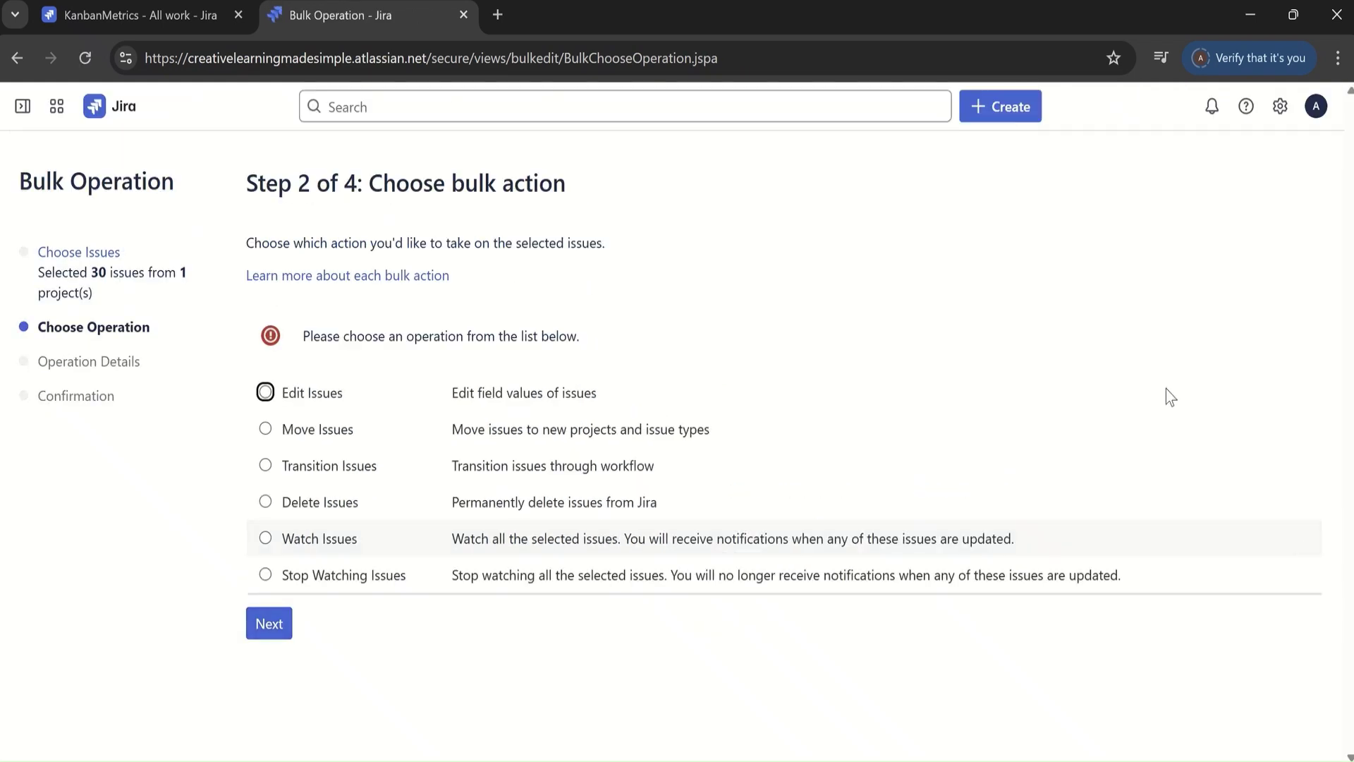
pyautogui.click(266, 393)
pyautogui.click(278, 630)
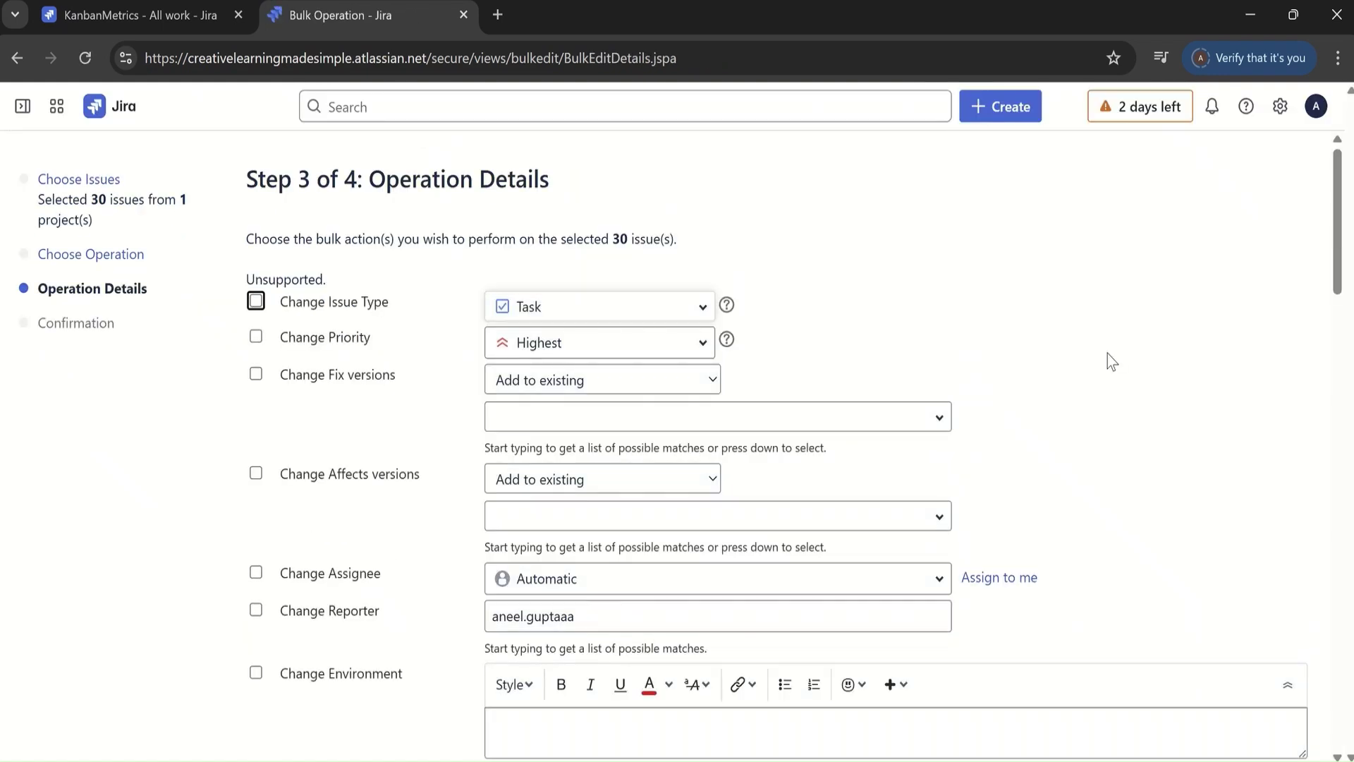
# Step: Enable Change Assignee and set the other team member as the new assignee
pyautogui.moveTo(1336, 214)
pyautogui.mouseDown()
pyautogui.moveTo(1338, 241)
pyautogui.moveTo(1339, 221)
pyautogui.mouseUp()
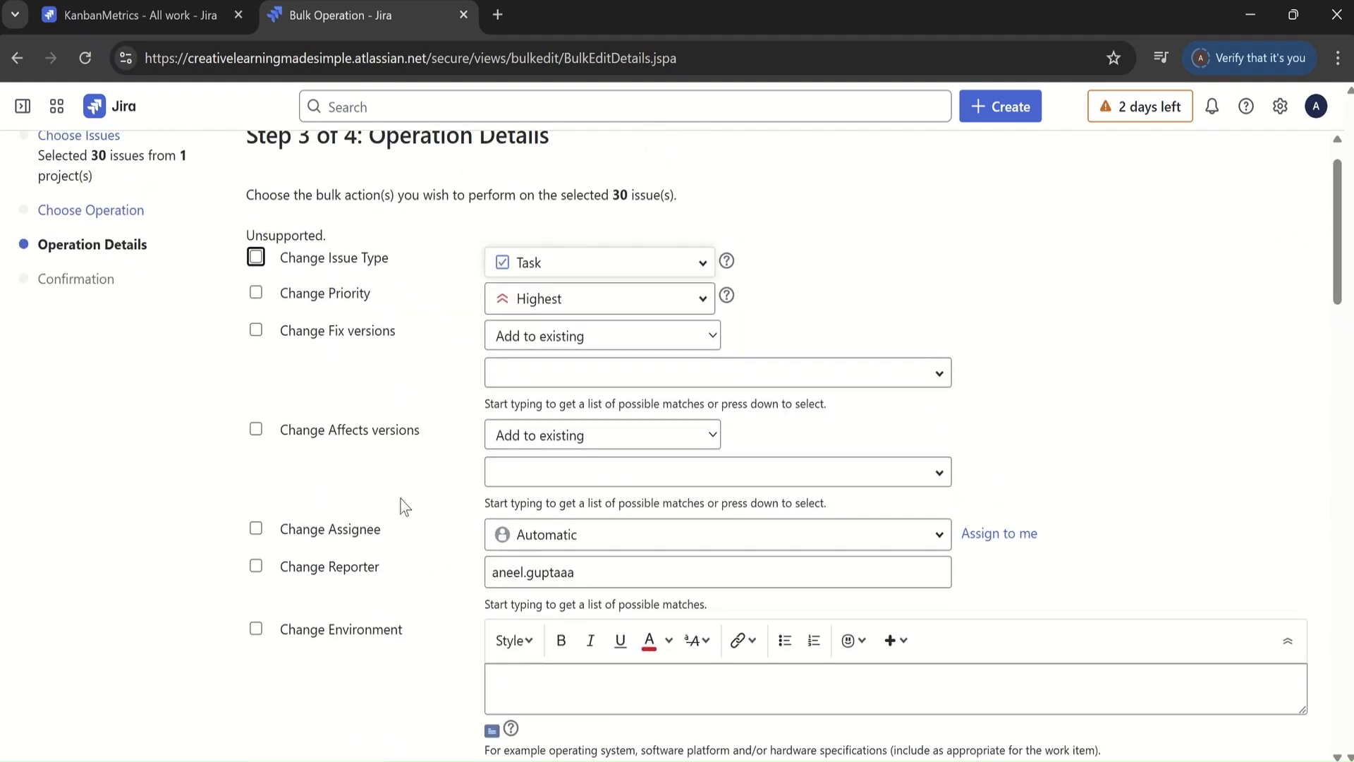
pyautogui.click(256, 528)
pyautogui.click(640, 537)
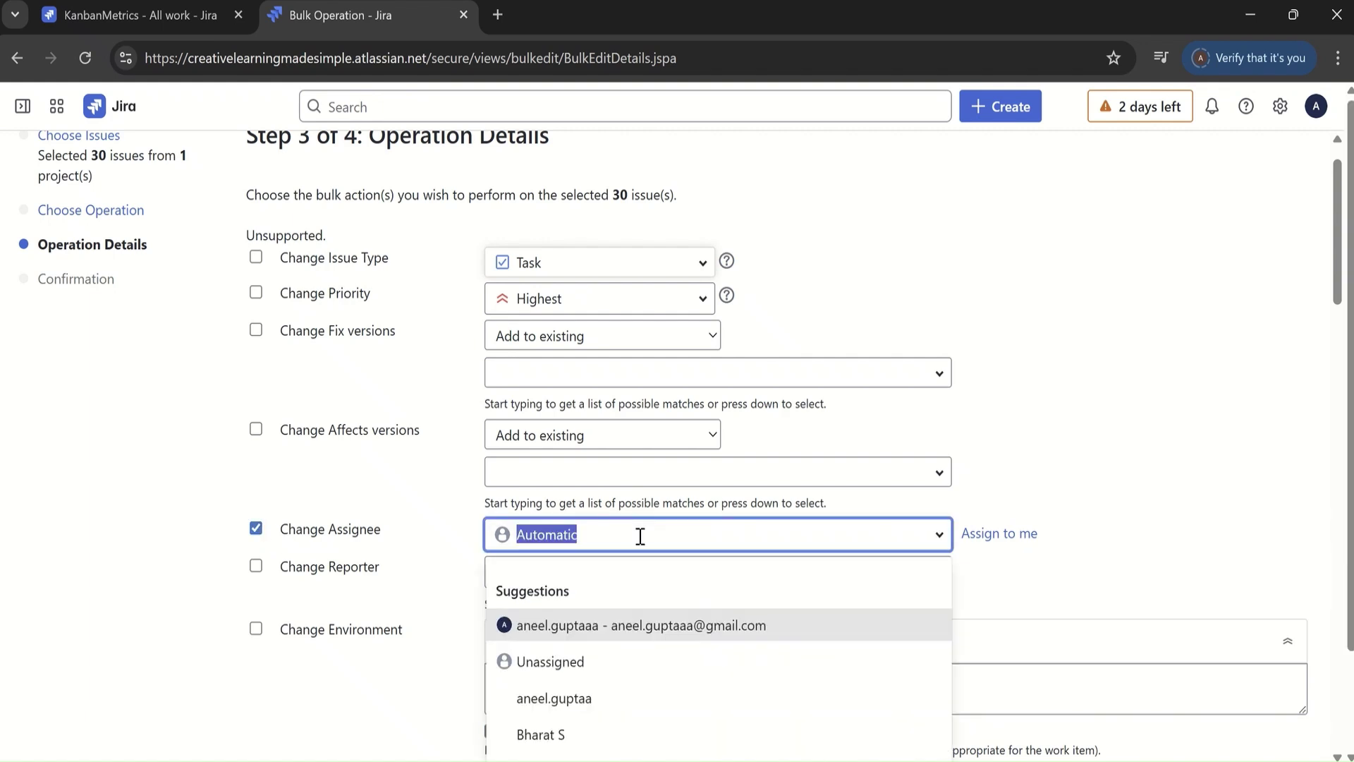
pyautogui.write('bharat')
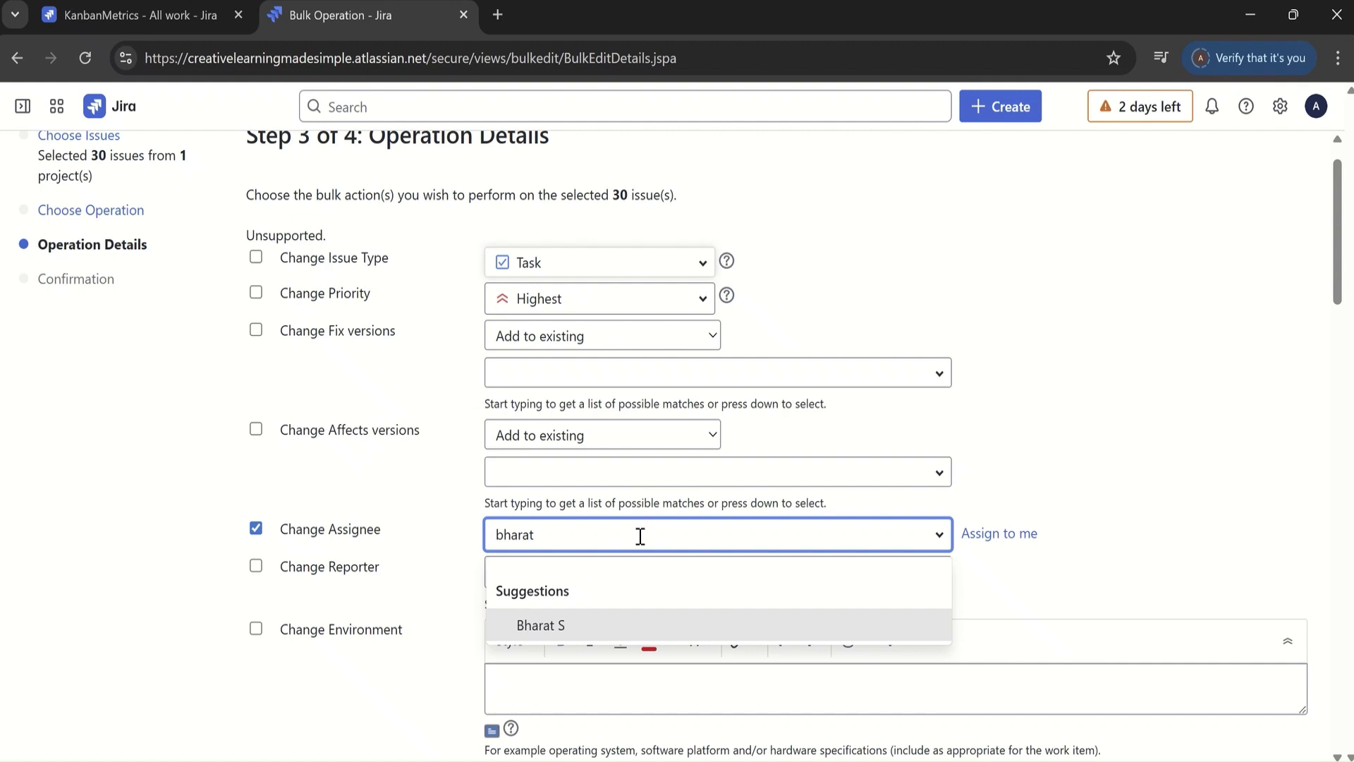
pyautogui.click(557, 627)
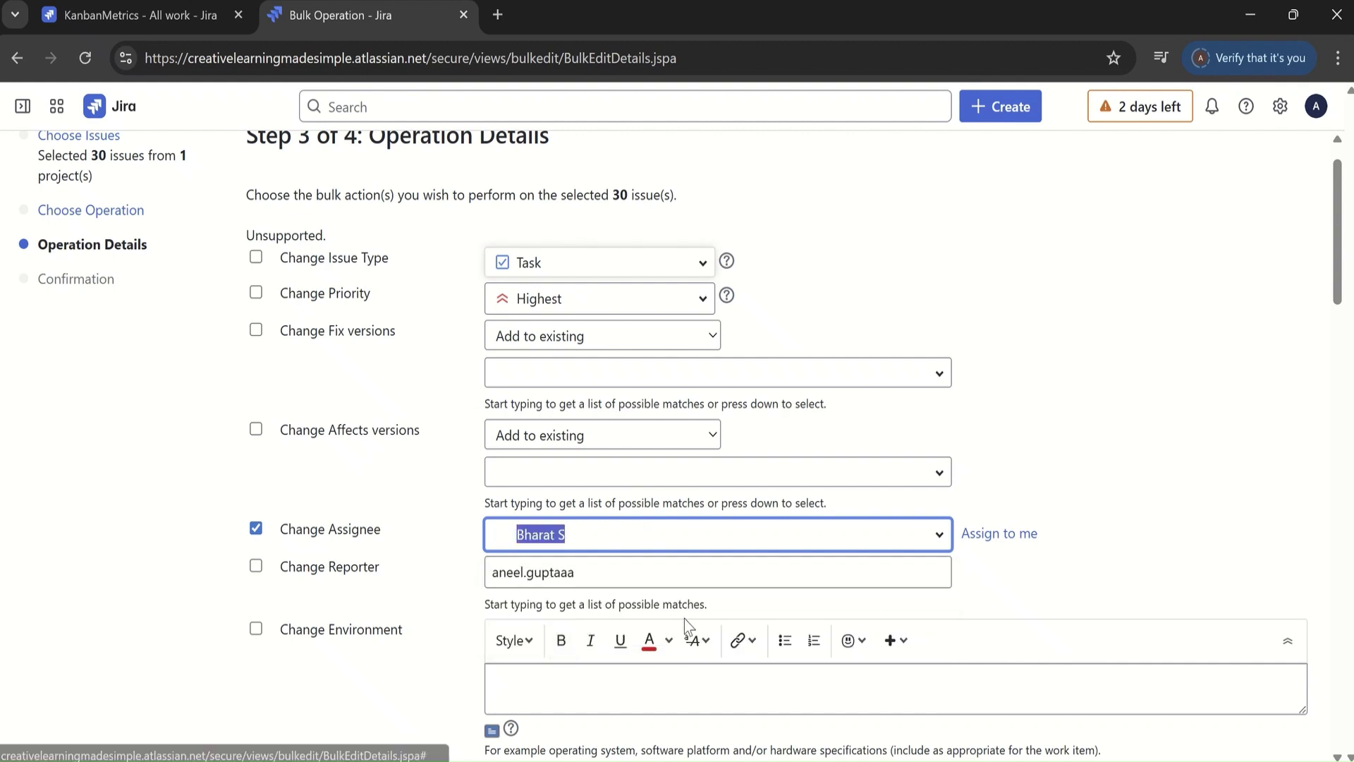
# Step: Enable Change Reporter, set CreativeLearning as the new reporter, and proceed to the bulk operation's confirmation
pyautogui.click(1165, 522)
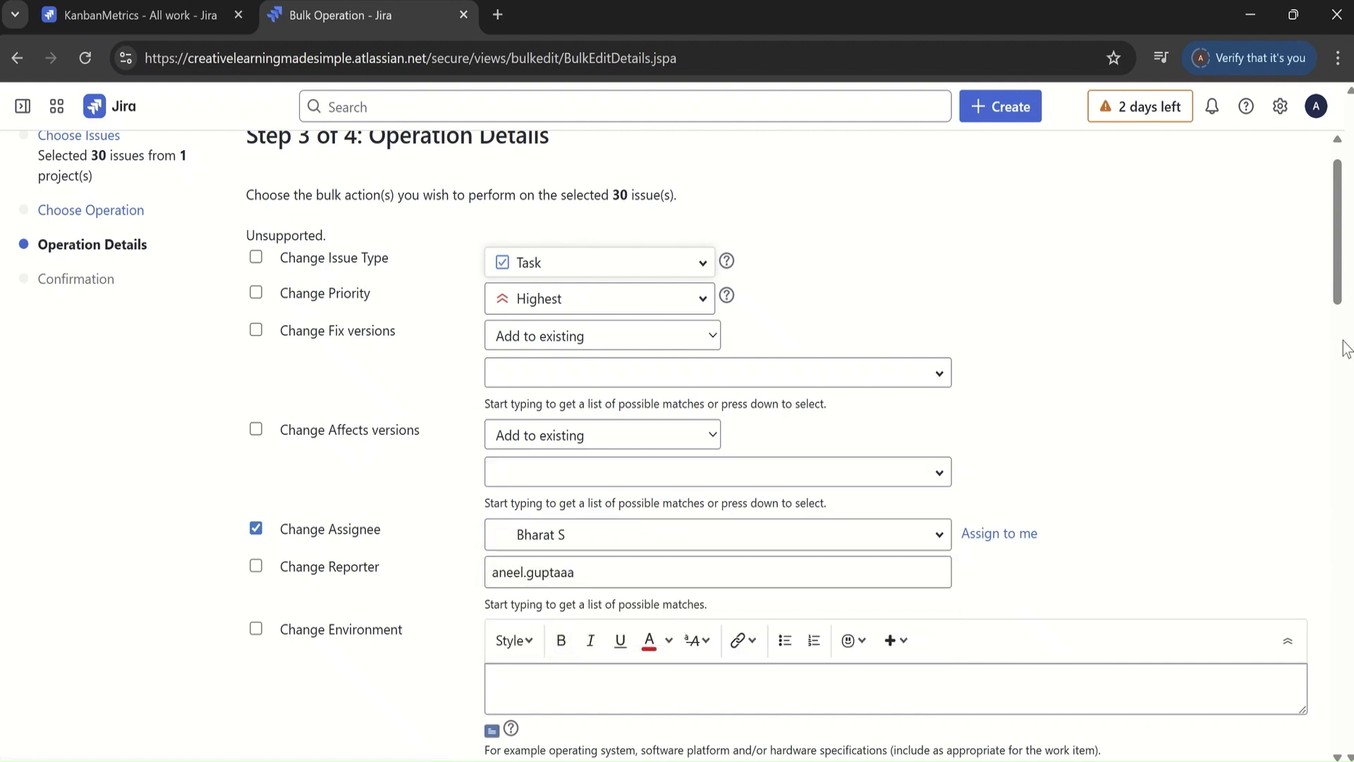
pyautogui.moveTo(1340, 289); pyautogui.dragTo(1342, 354)
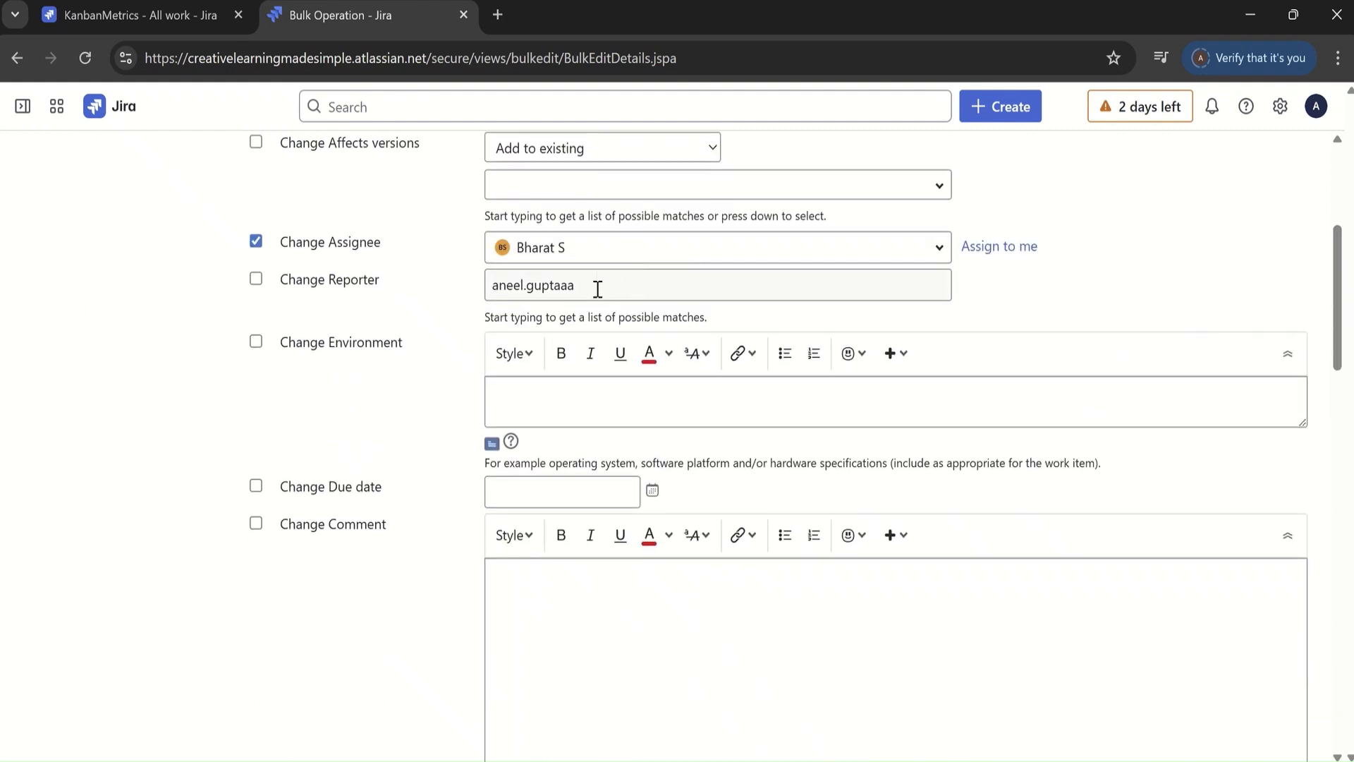
pyautogui.click(257, 280)
pyautogui.click(604, 292)
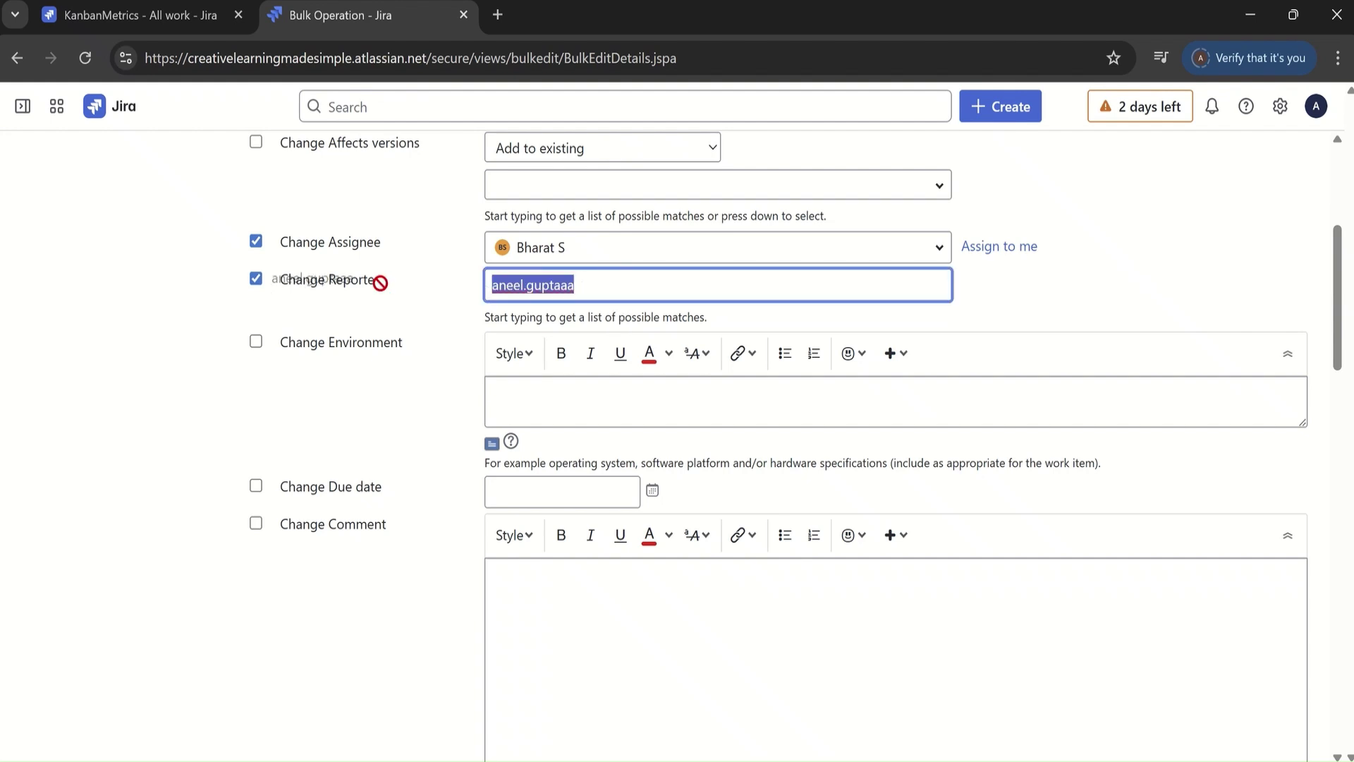
pyautogui.write('creative')
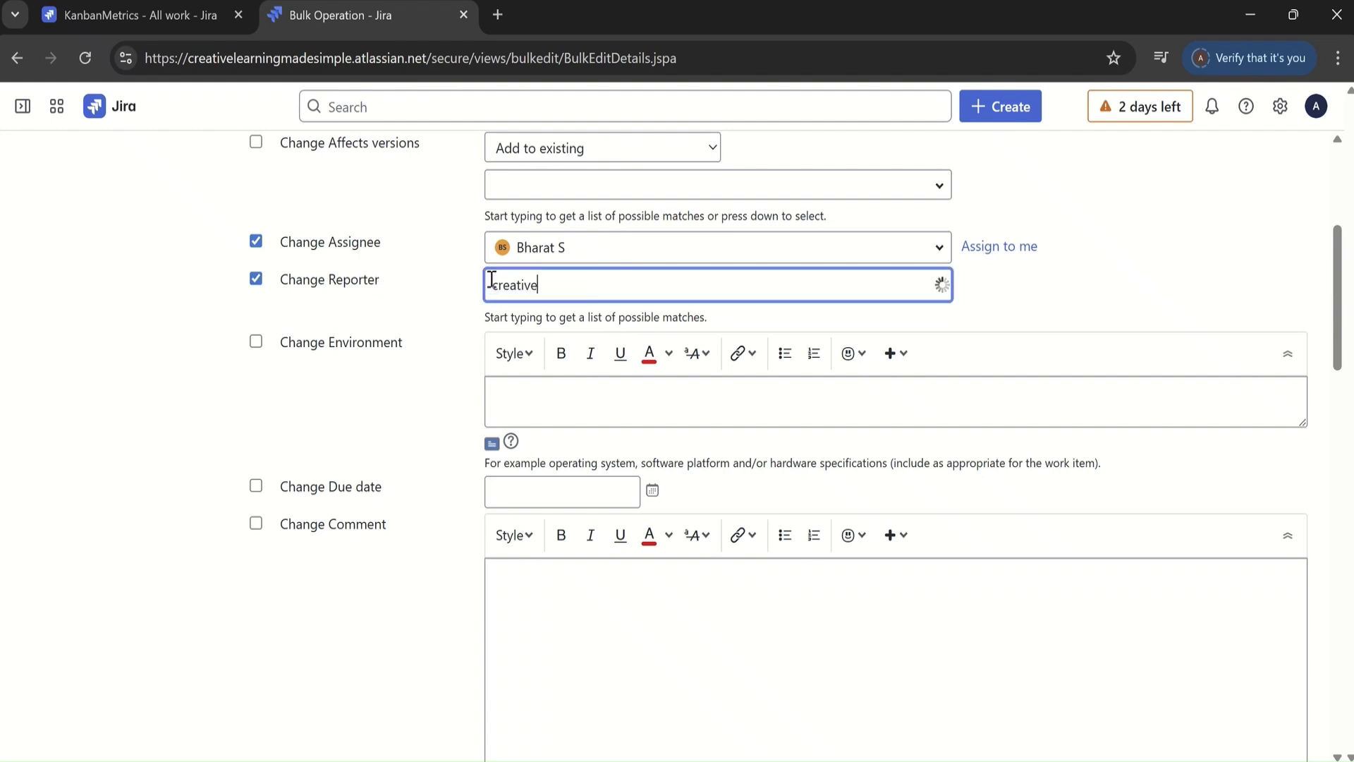
pyautogui.click(568, 379)
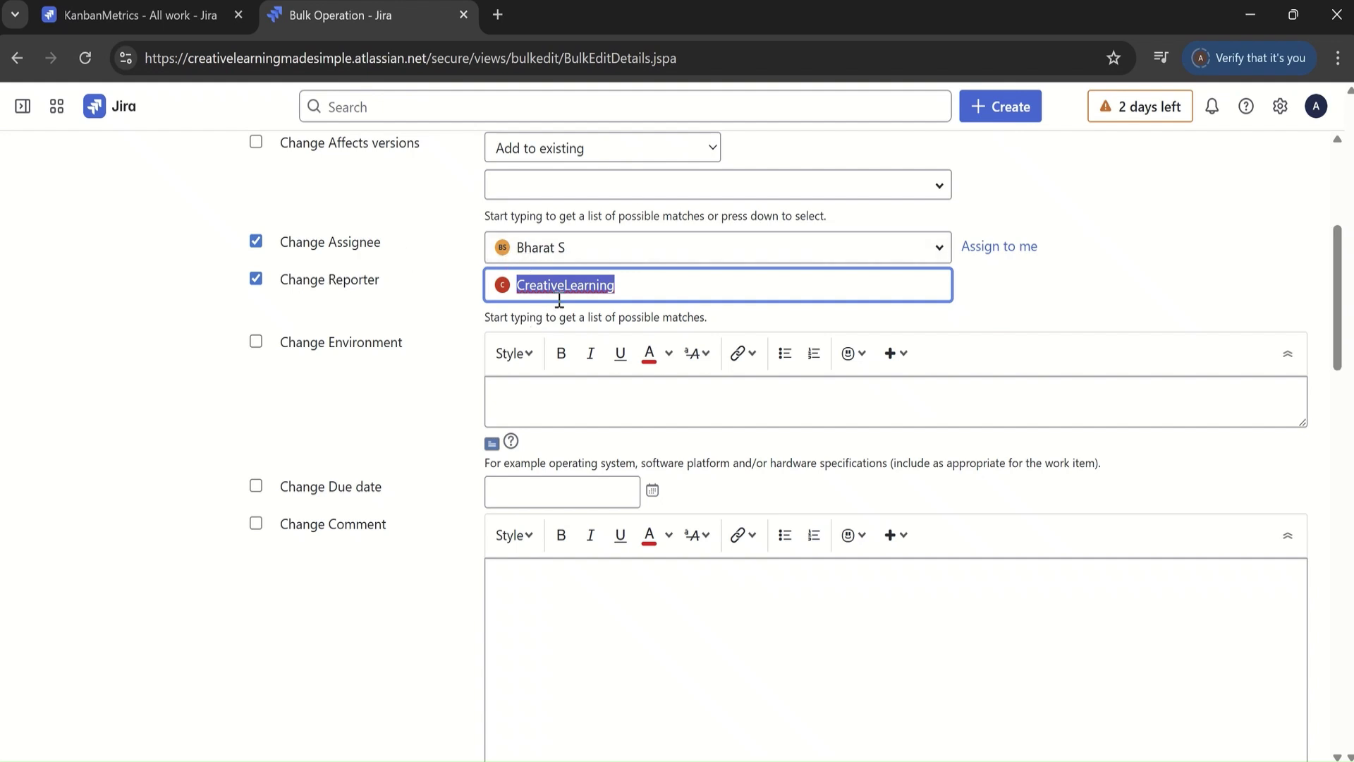
pyautogui.moveTo(1337, 326); pyautogui.dragTo(1333, 733)
pyautogui.click(273, 738)
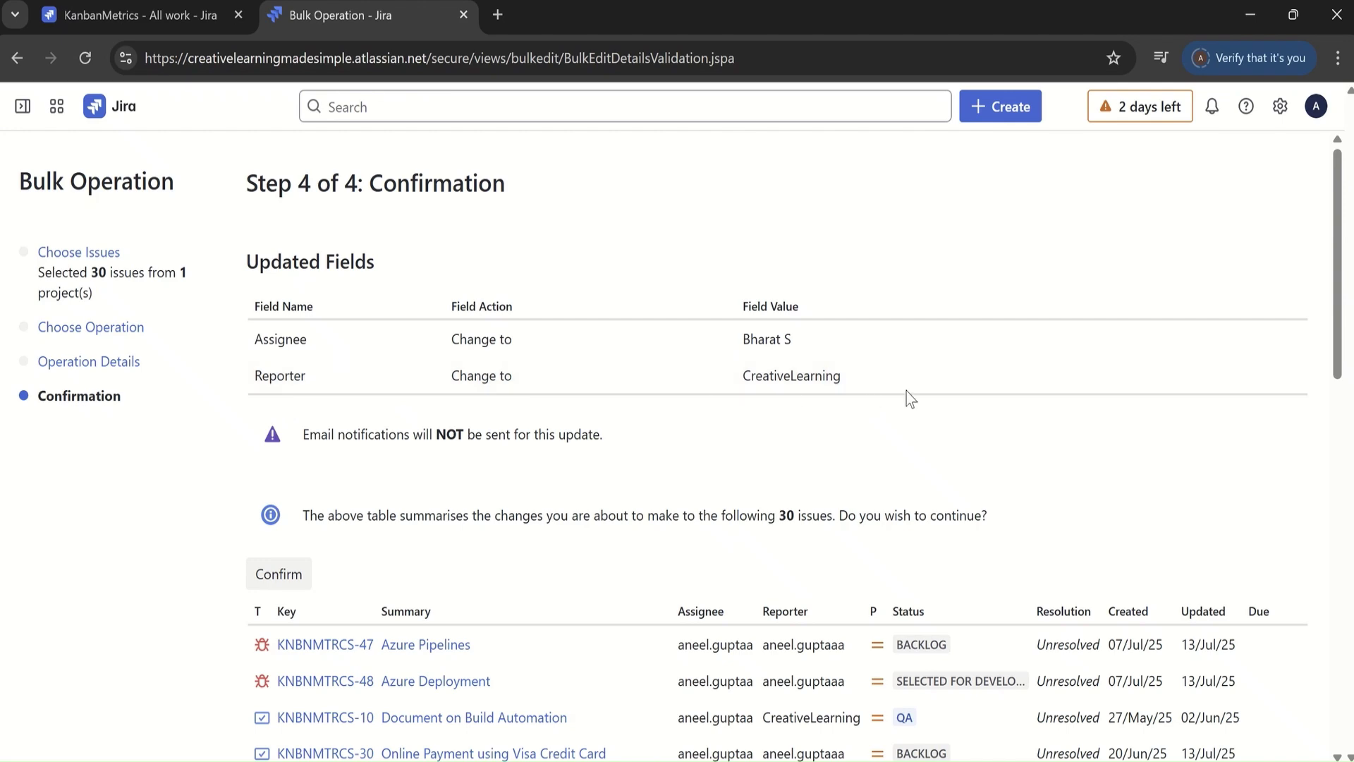
# Step: Review the listed work items, confirm the bulk assignee and reporter change, and close the completed operation
pyautogui.moveTo(1336, 357); pyautogui.dragTo(1343, 752)
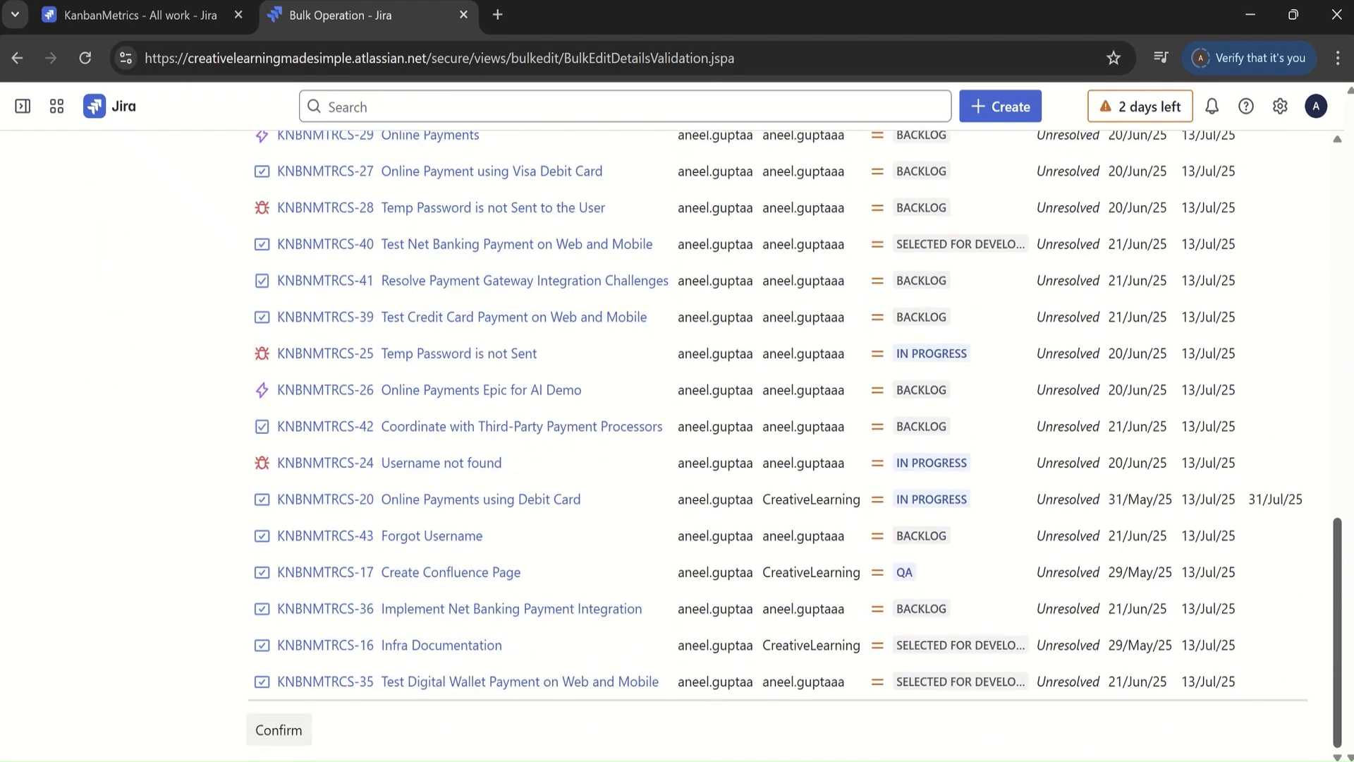
pyautogui.scroll(15, 1337, 635)
pyautogui.click(288, 583)
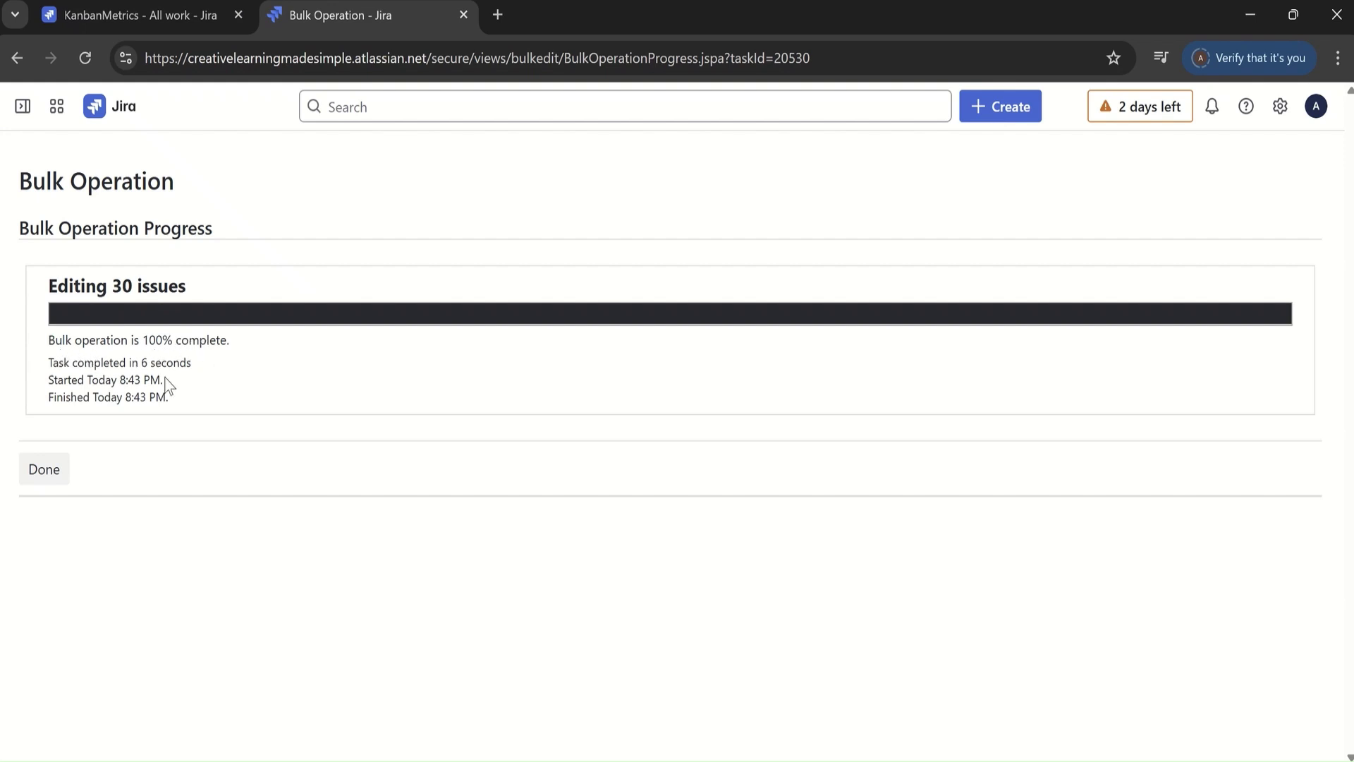
pyautogui.click(43, 473)
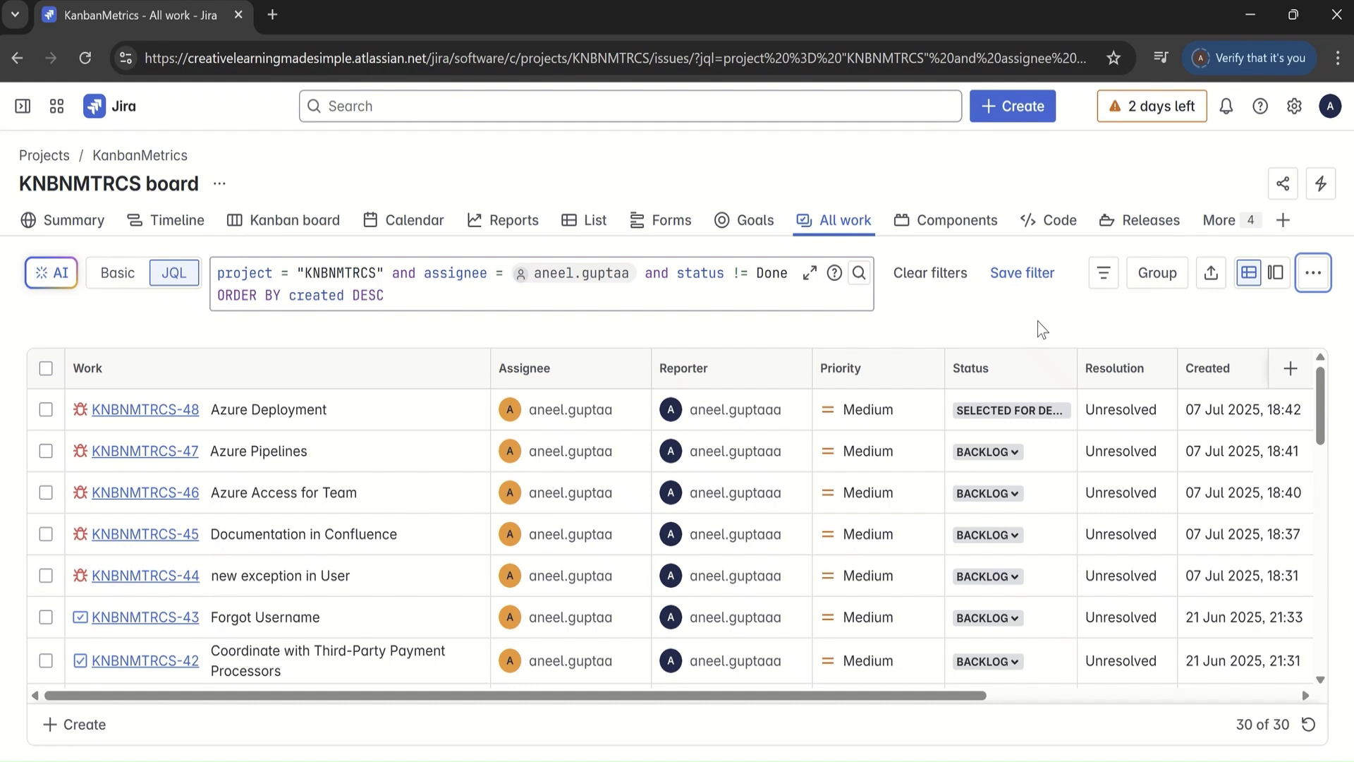
# Step: Rerun the JQL query to check for unfinished work items still assigned to the original team member
pyautogui.click(859, 274)
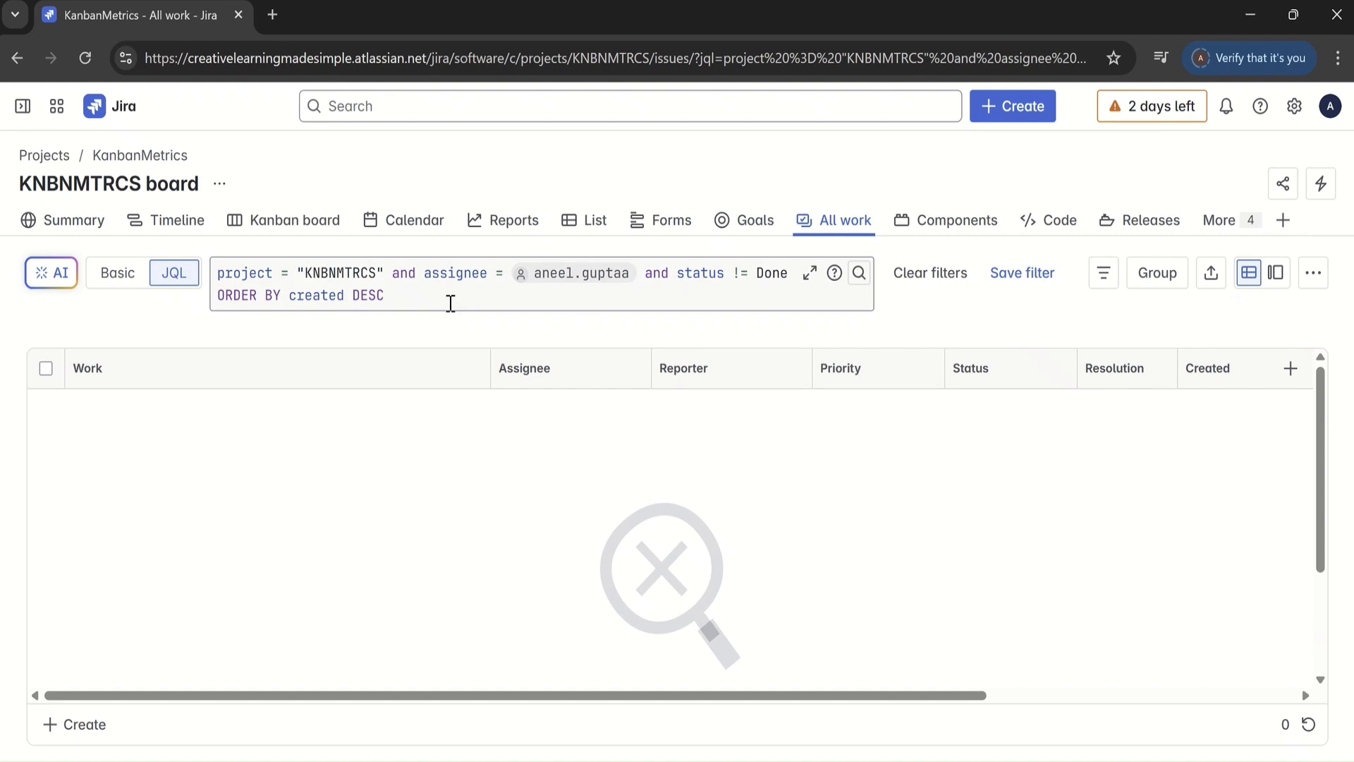
pyautogui.click(1313, 277)
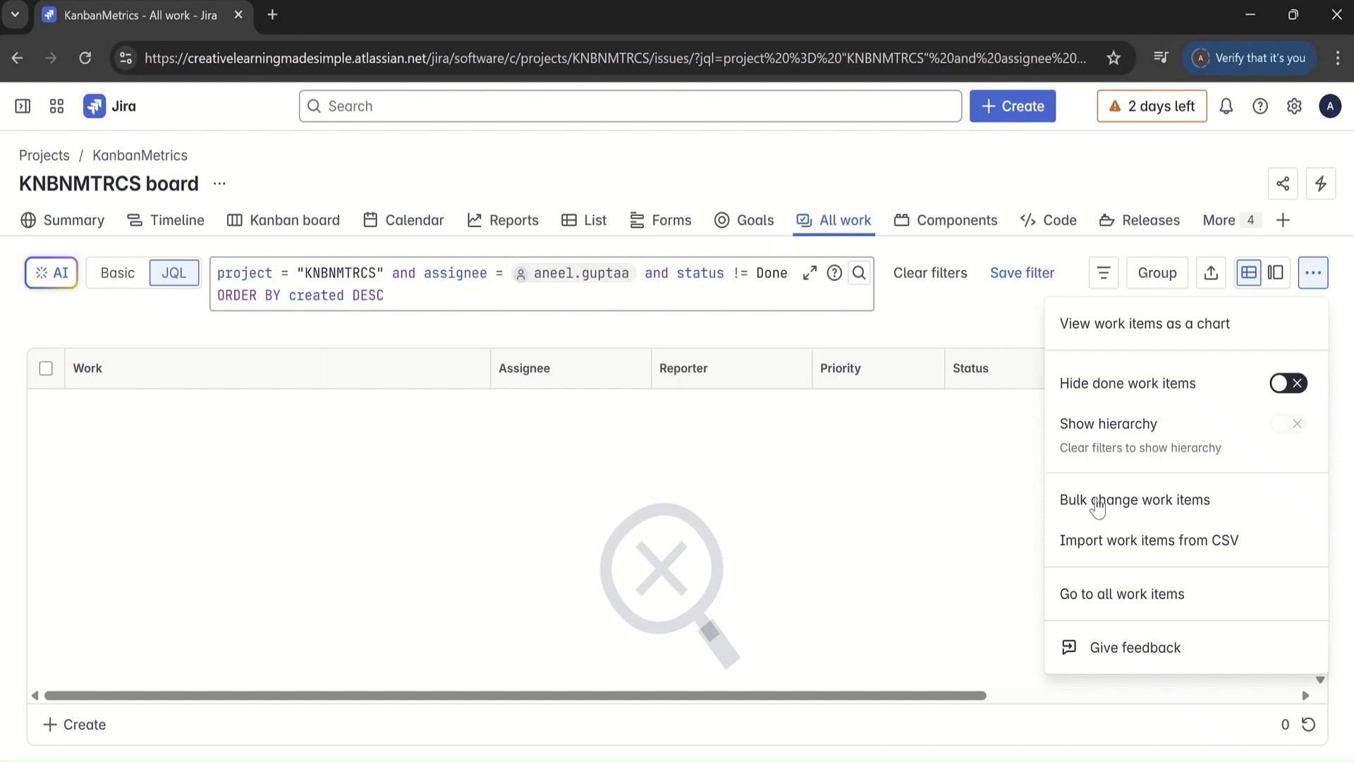
pyautogui.click(1049, 172)
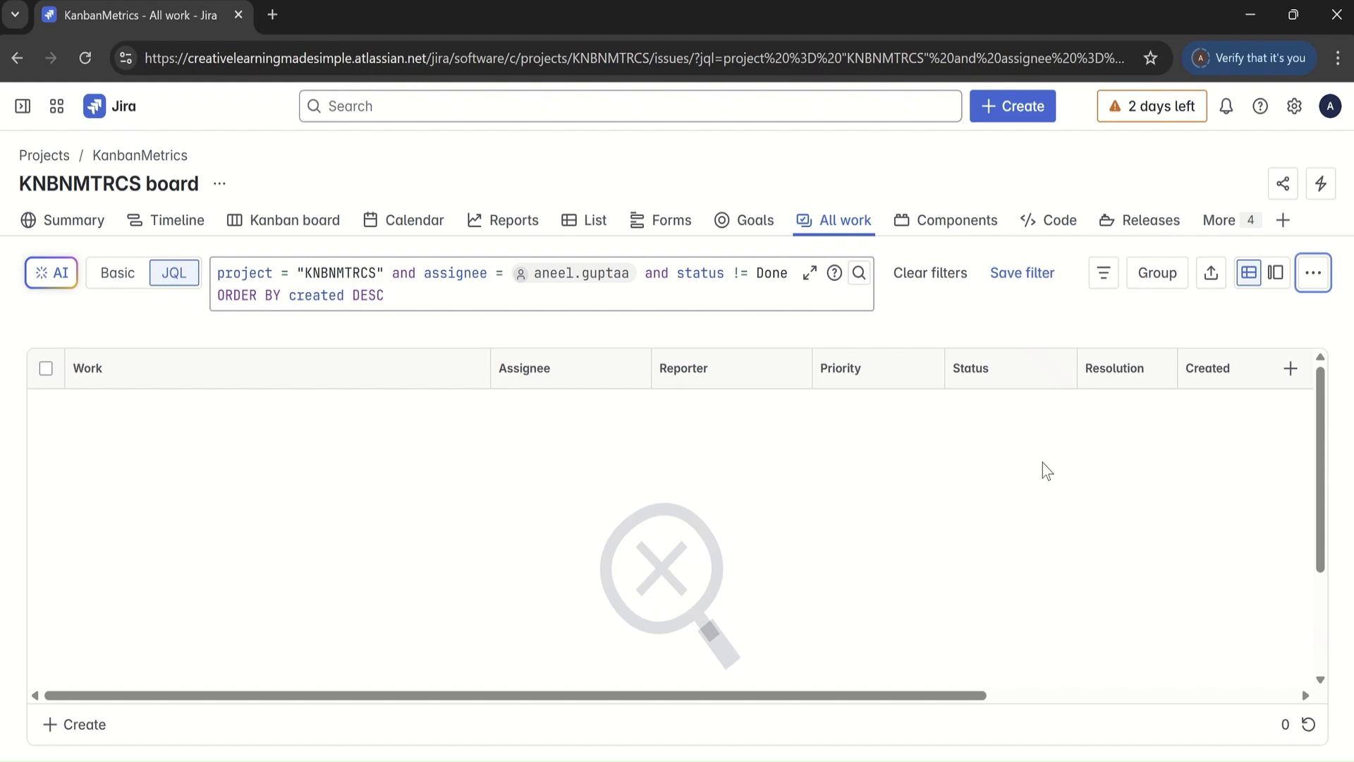
pyautogui.moveTo(638, 6)
pyautogui.click(621, 43)
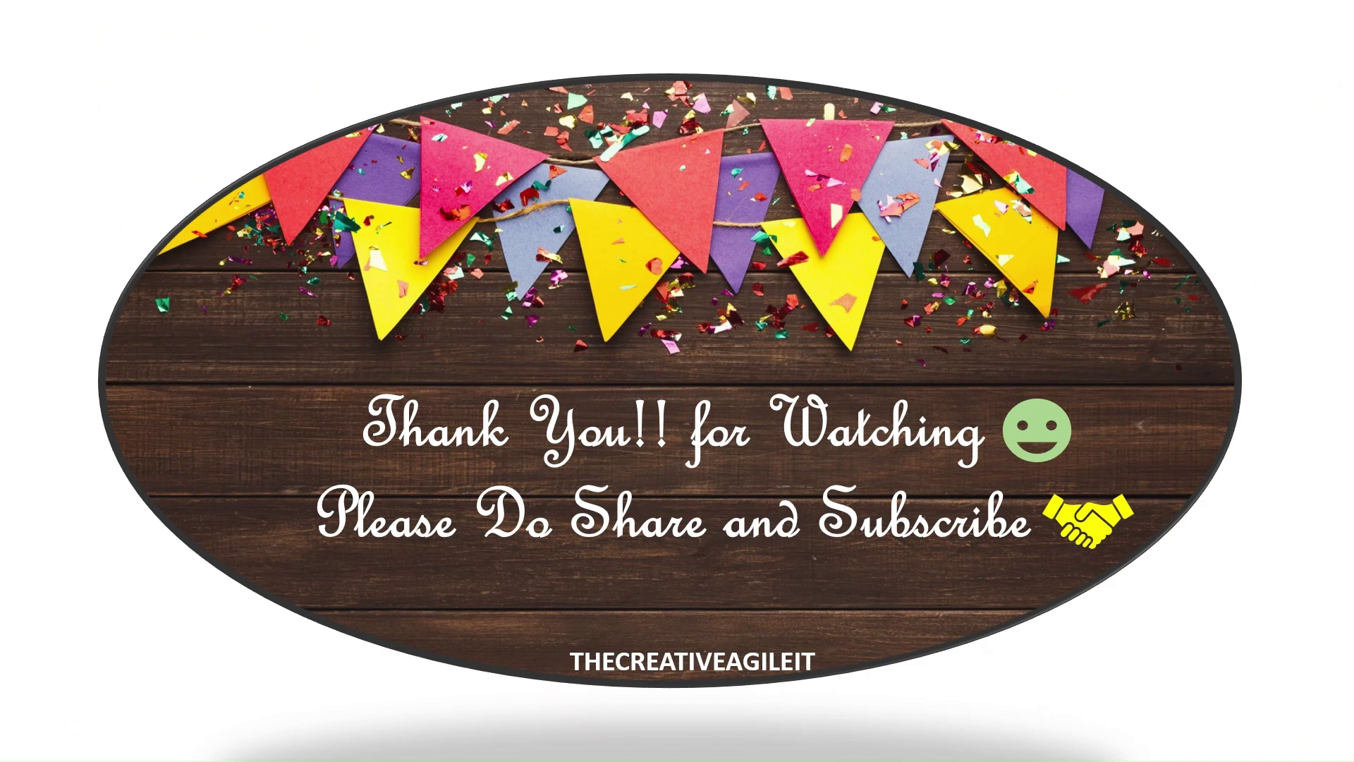